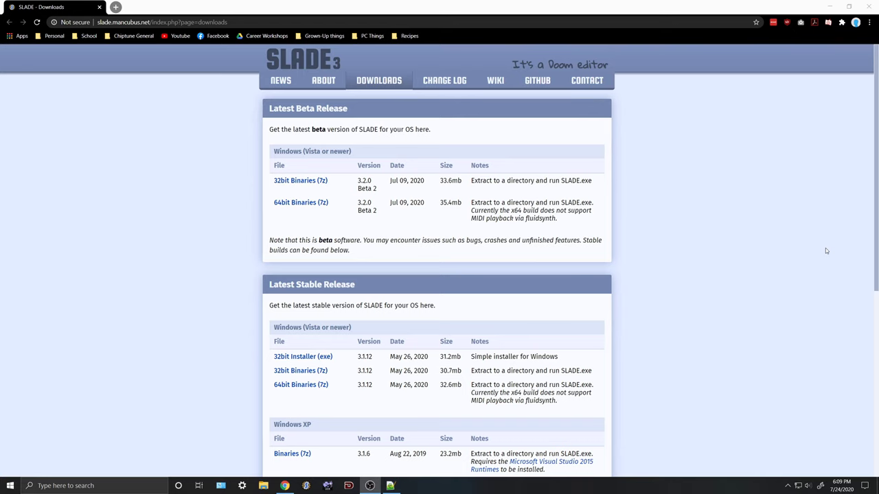
- Switch from Chrome to the SLADE3 script.txt notes in Notepad++
click(390, 485)
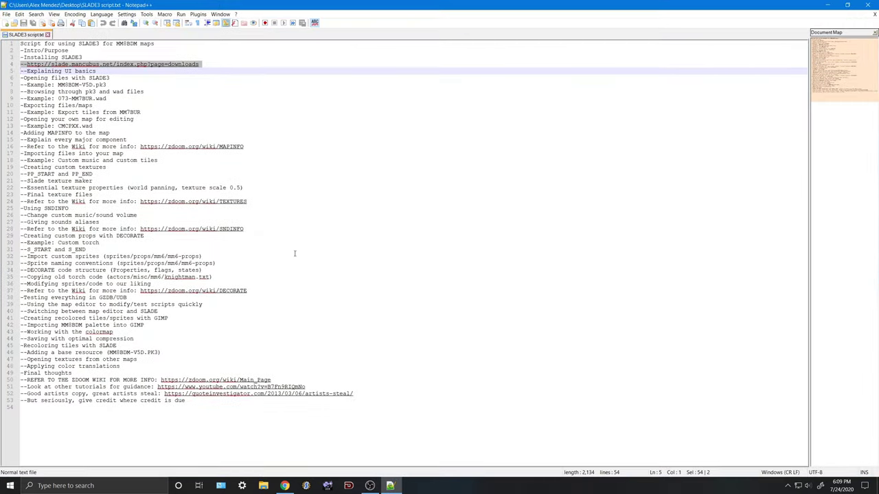
- Read the script's map editor testing and DECORATE wiki reference lines
click(273, 303)
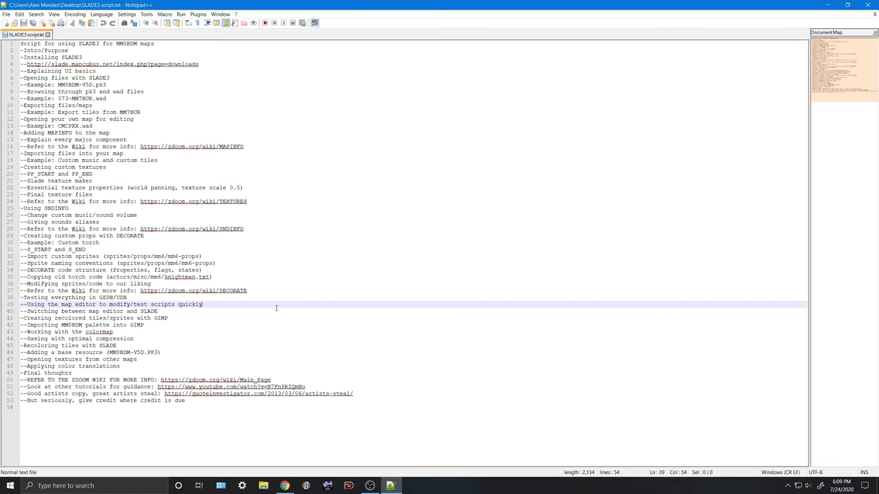
click(278, 287)
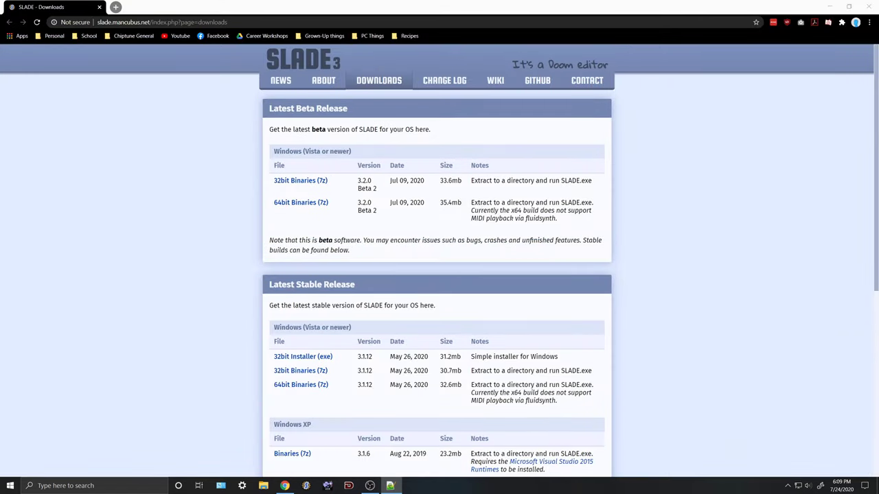
- Download the stable SLADE 3.1.12 32-bit installer from the downloads page and run it
click(715, 159)
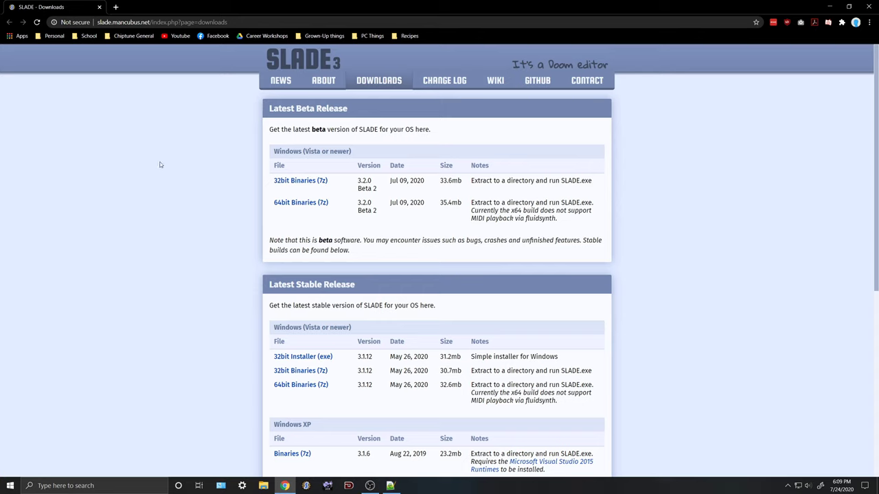
scroll(221, 232, down, 2)
scroll(222, 232, up, 2)
scroll(257, 236, down, 3)
scroll(241, 250, down, 1)
scroll(247, 285, up, 4)
click(320, 360)
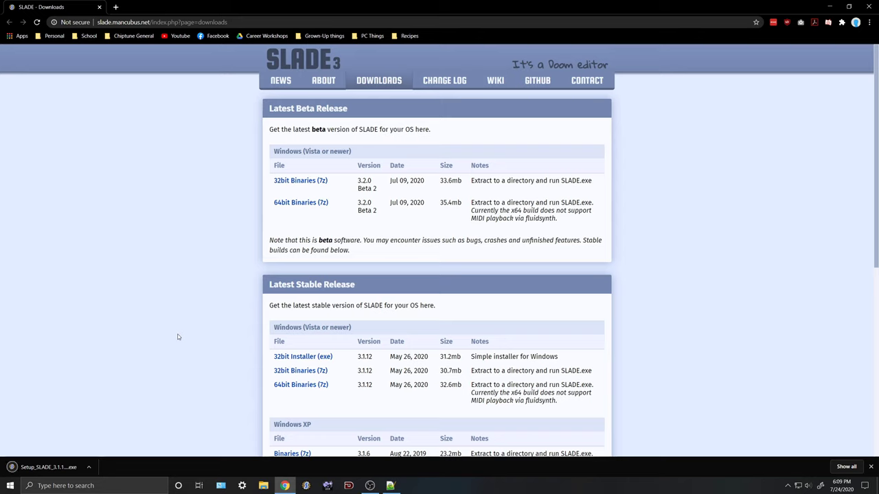
click(68, 467)
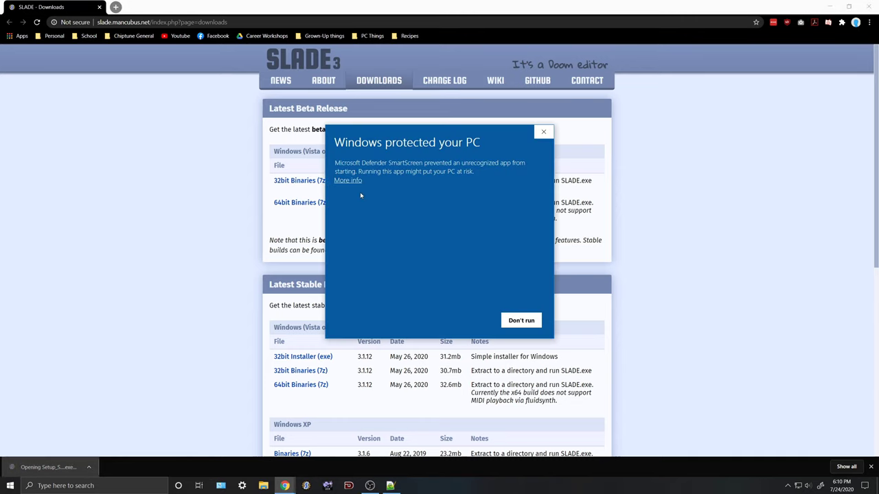
- Run the installer past SmartScreen, install SLADE 3.1.12 with a desktop shortcut, and launch it
click(349, 181)
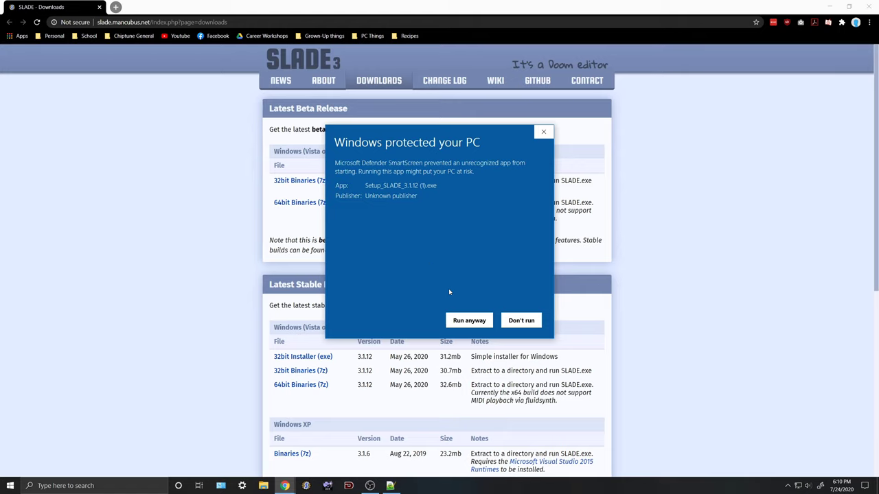
click(469, 319)
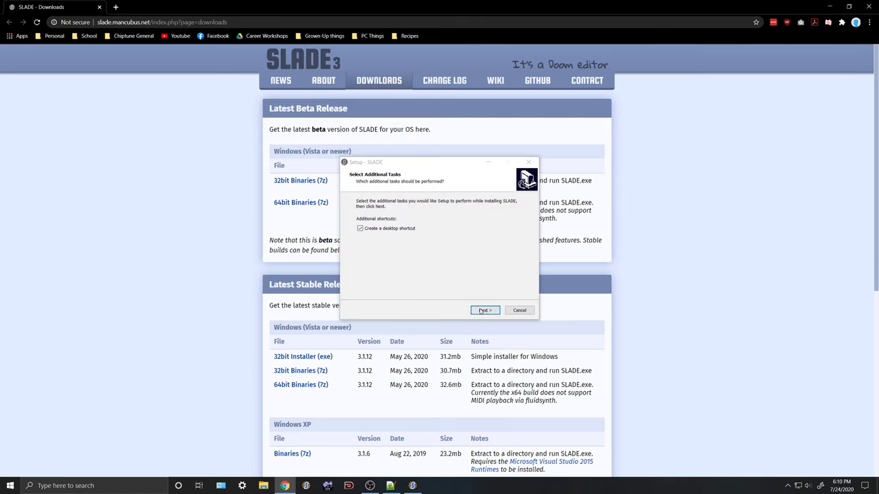
click(480, 310)
click(484, 310)
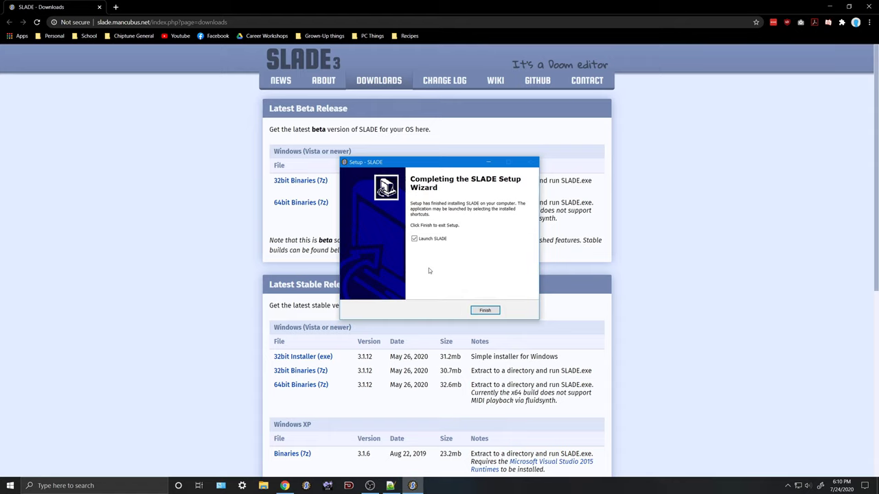
click(489, 311)
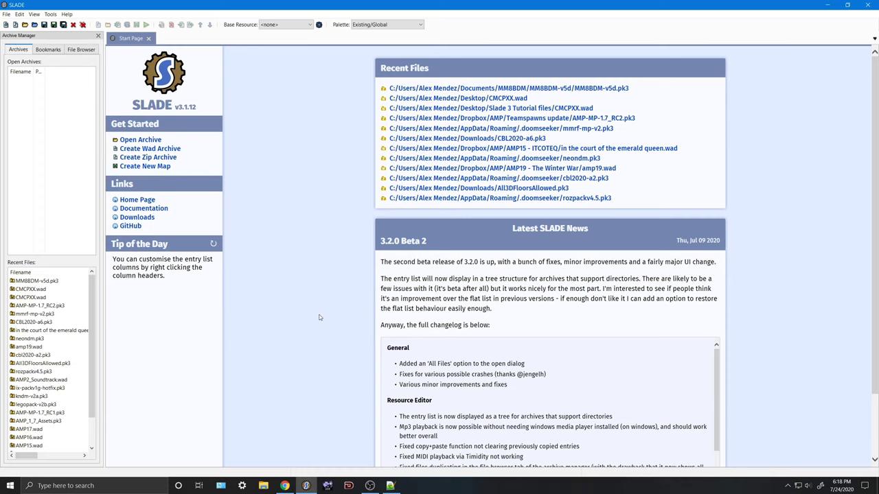
click(25, 24)
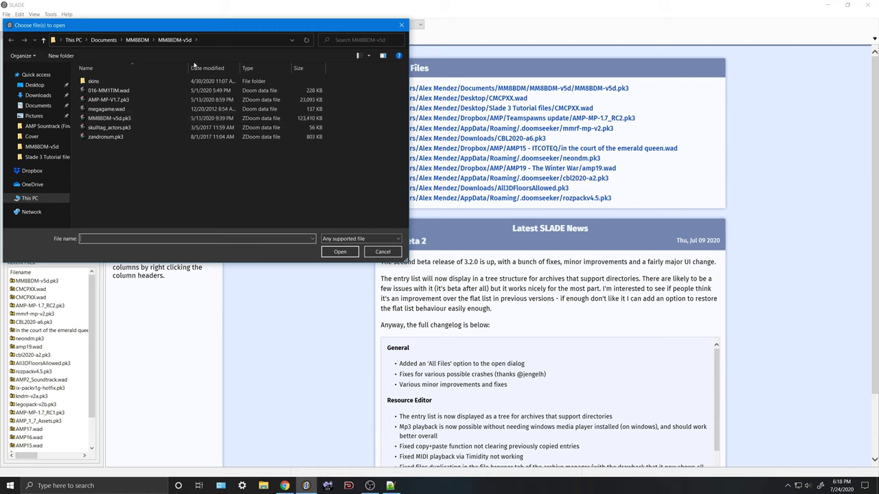
- Open the MM8BDM-v5d.pk3 archive and select its 000-titlemap.wad entry
click(127, 119)
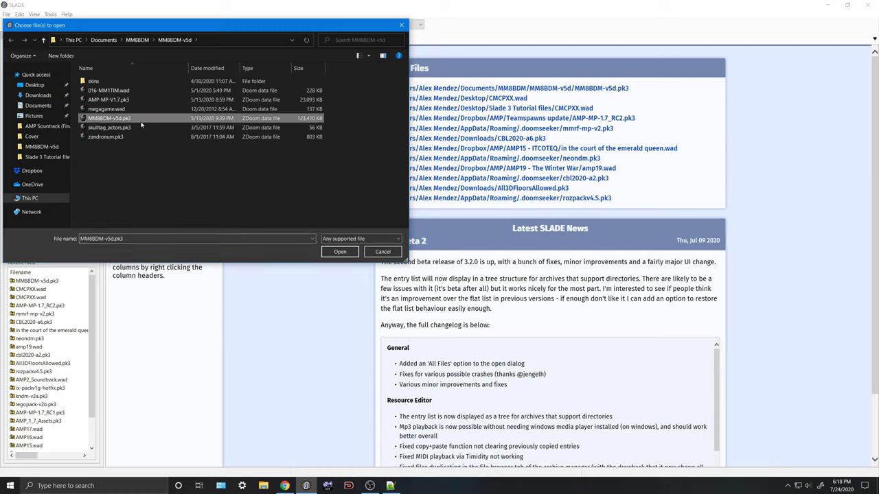
click(338, 252)
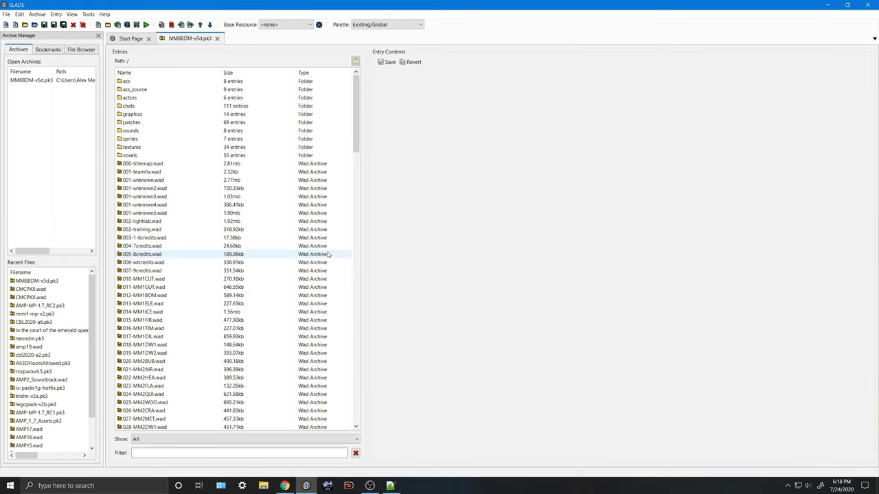
click(169, 82)
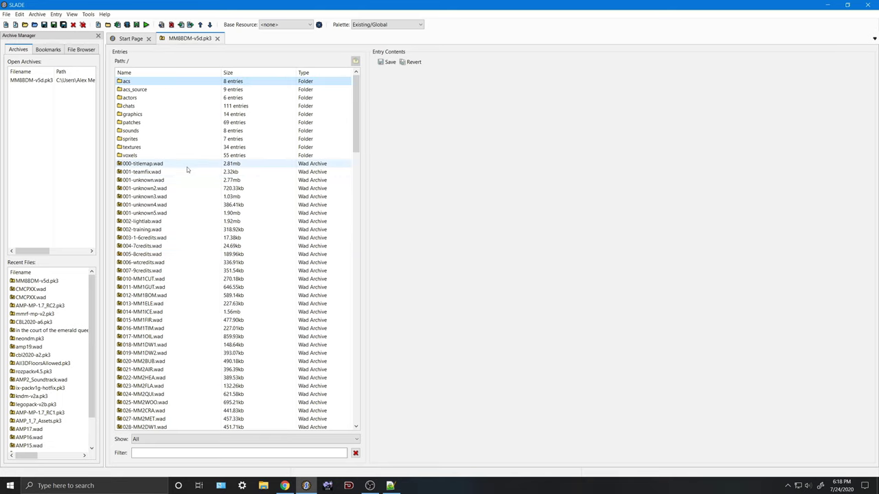
click(187, 165)
- Scroll the entry list to view ANIMDEFS.txt, then select BOTINFO.txt
scroll(206, 226, down, 15)
scroll(224, 304, down, 20)
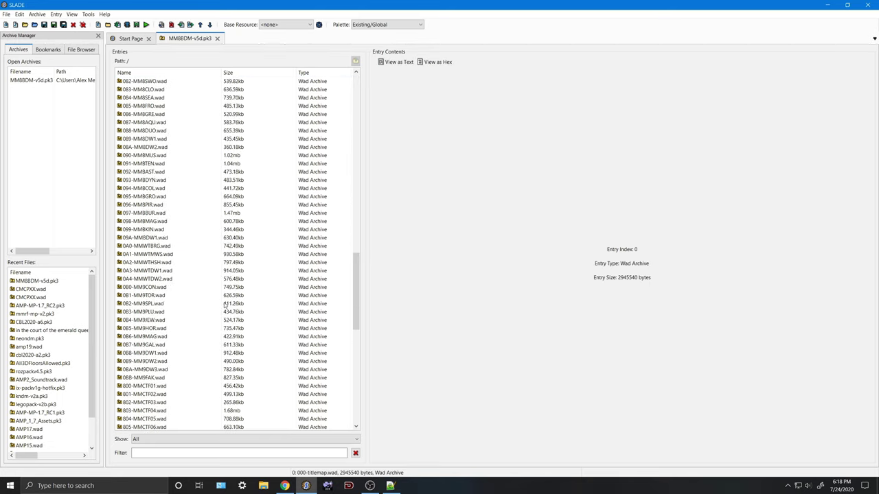
click(194, 222)
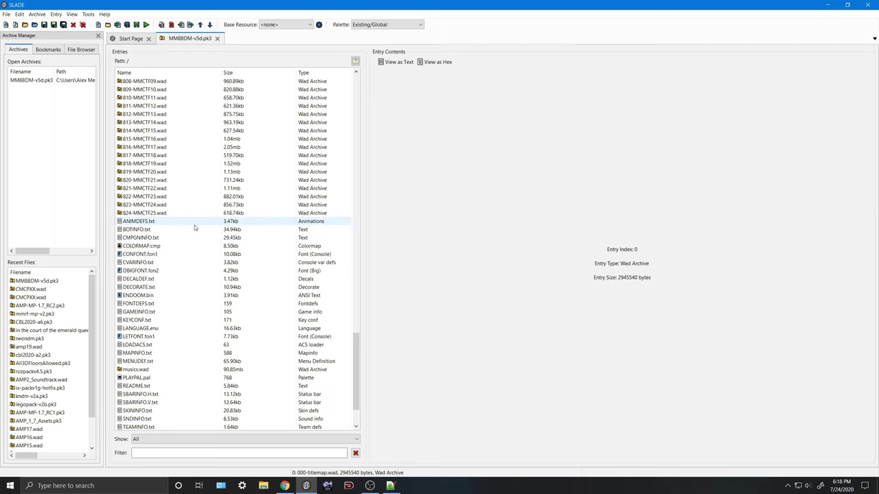
scroll(220, 268, down, 2)
scroll(230, 294, down, 1)
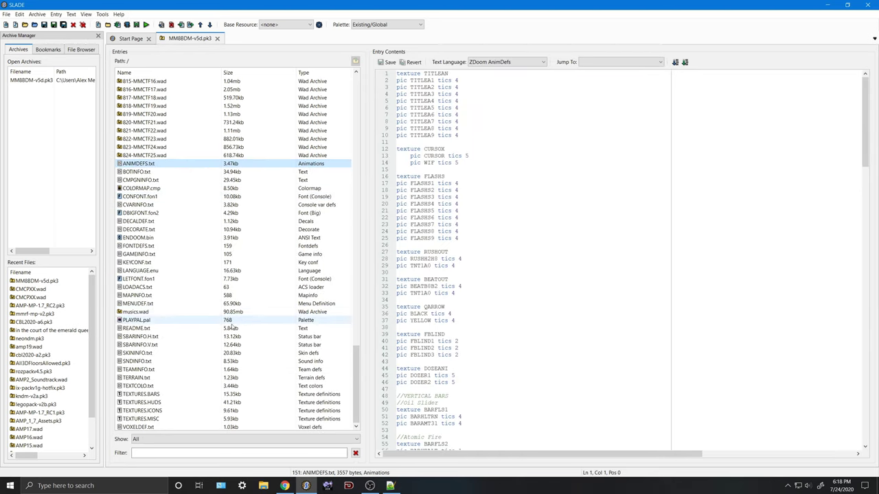
click(193, 171)
- Step through the lumps from CMPGNINFO.txt and CVARINFO.txt to DECORATE and ENDOOM.bin
key(Down)
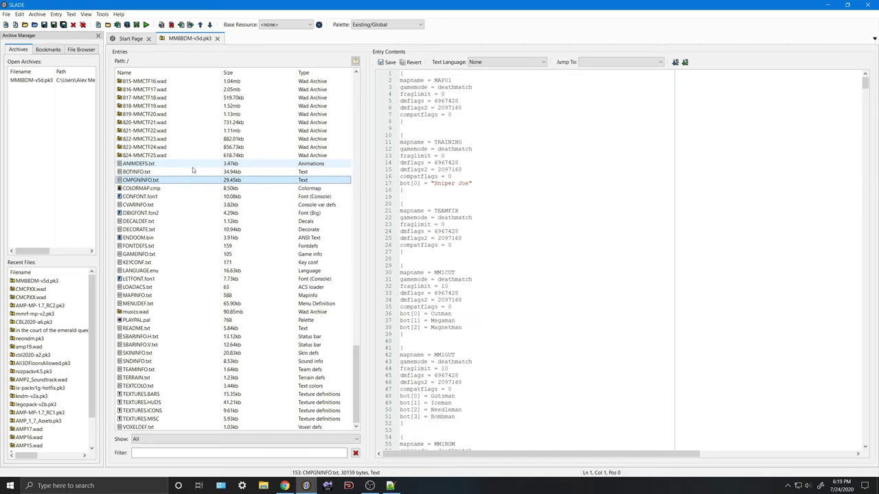
key(Down)
key(Down)
key(Down)
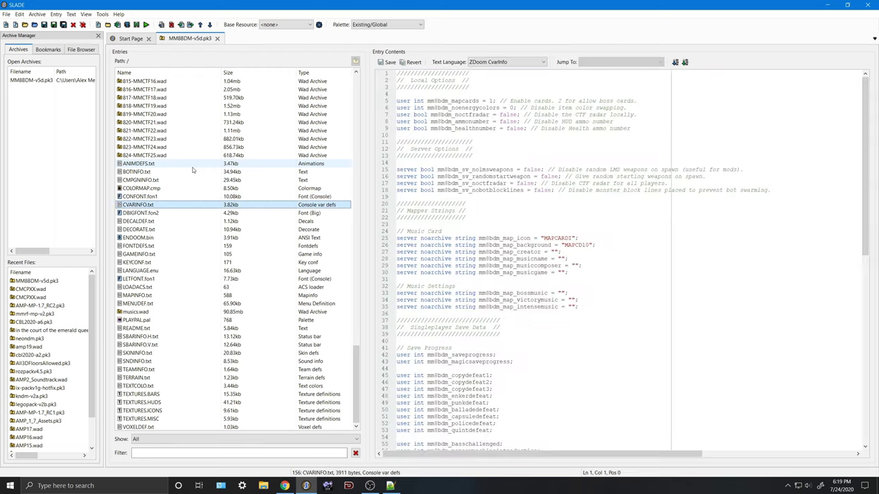
key(Down)
key(Down)
key(Down)
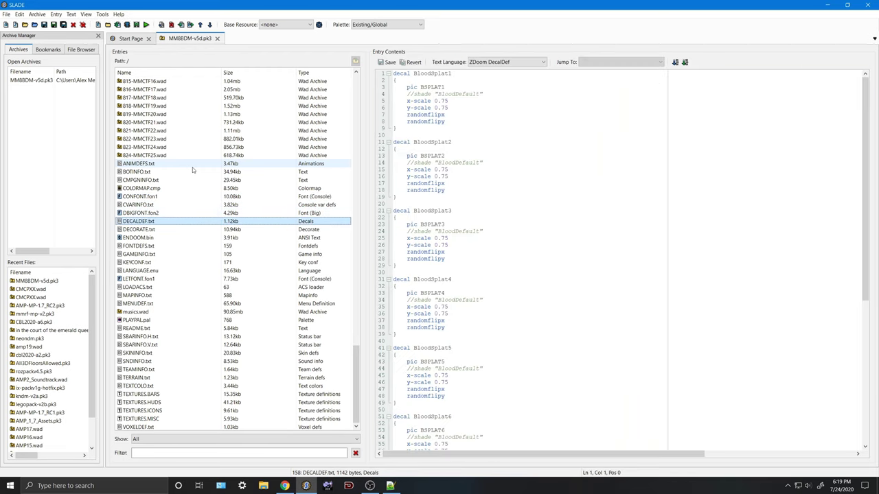
key(Down)
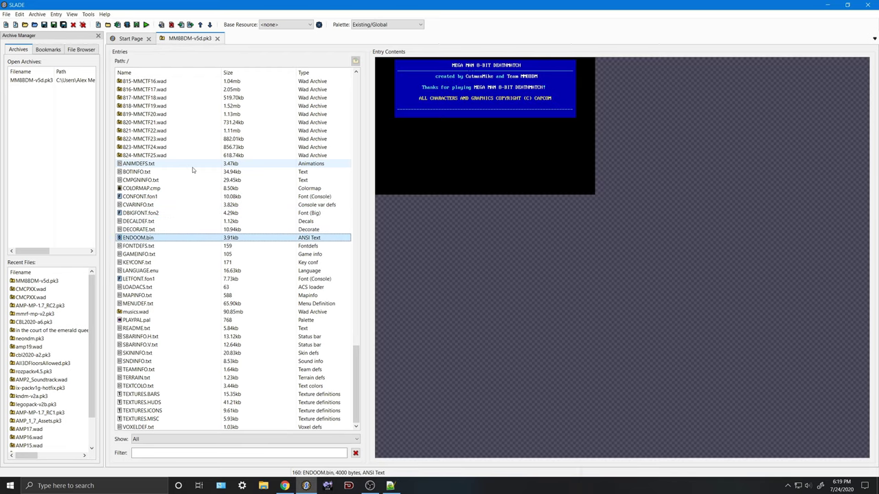
key(Down)
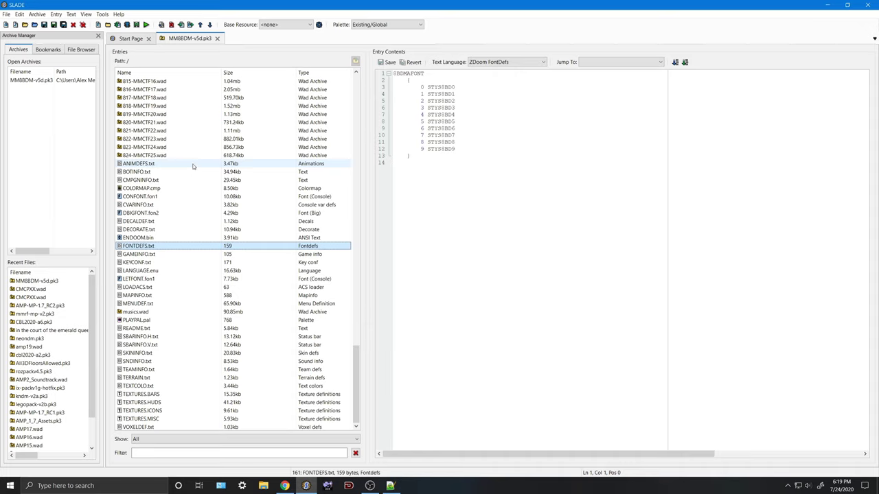
- Scroll back up and select the 073-MM7BUR.wad map
scroll(202, 191, up, 15)
scroll(224, 278, up, 6)
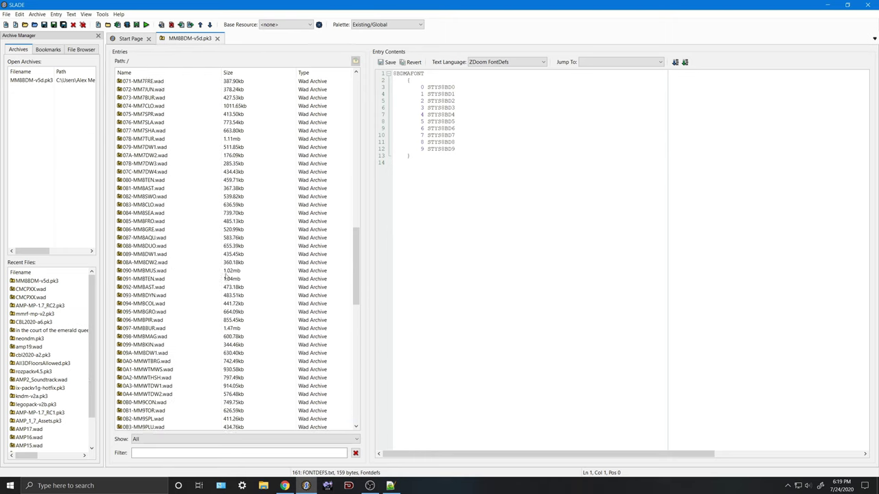
scroll(190, 215, up, 1)
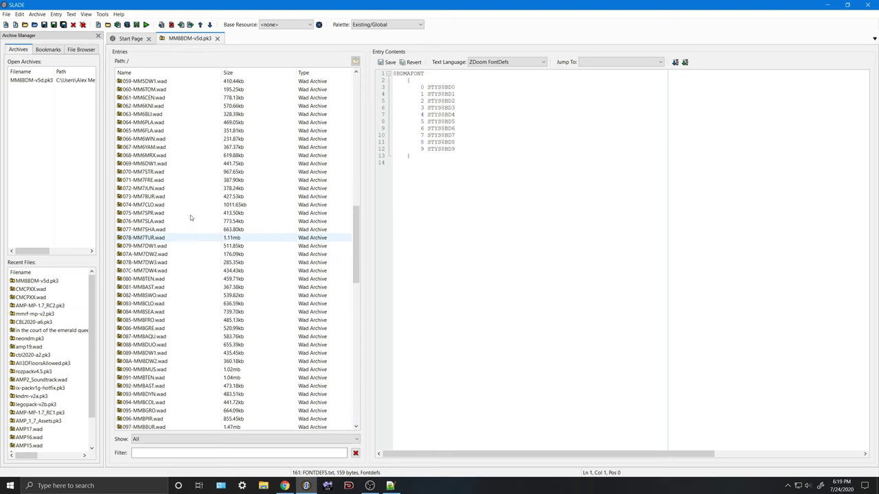
click(175, 197)
- Open 073-MM7BUR.wad and view its MAPINFO, highlighting the map keyword and levelnum property
double_click(175, 198)
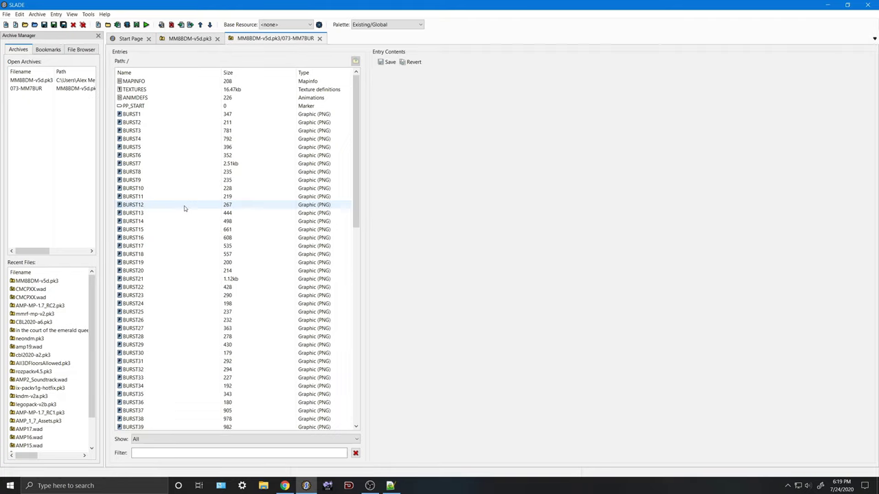
click(167, 81)
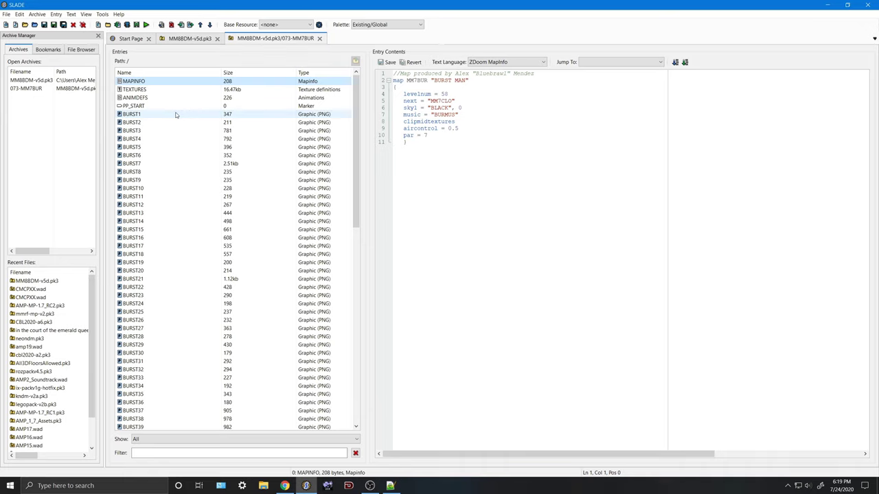
double_click(401, 81)
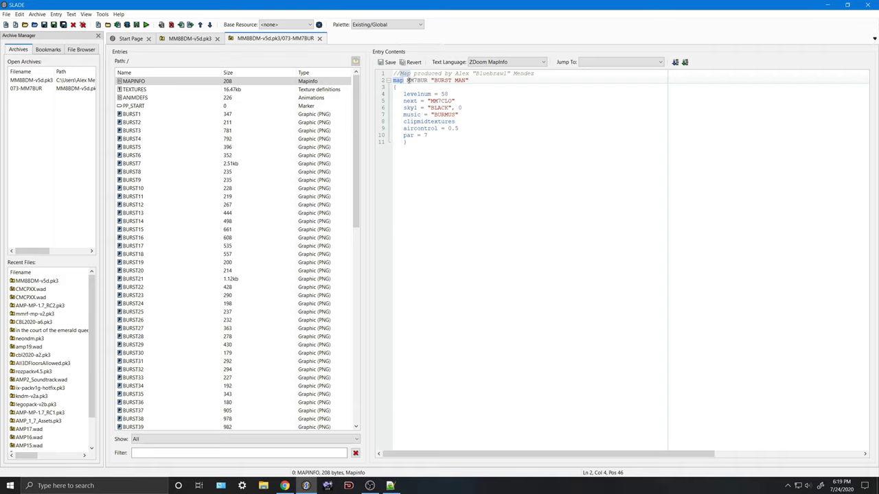
click(432, 87)
click(409, 140)
click(412, 103)
click(412, 94)
double_click(413, 95)
- Go through the sky, music, clipmidtextures and aircontrol lines, then open TEXTURES
click(413, 101)
double_click(412, 101)
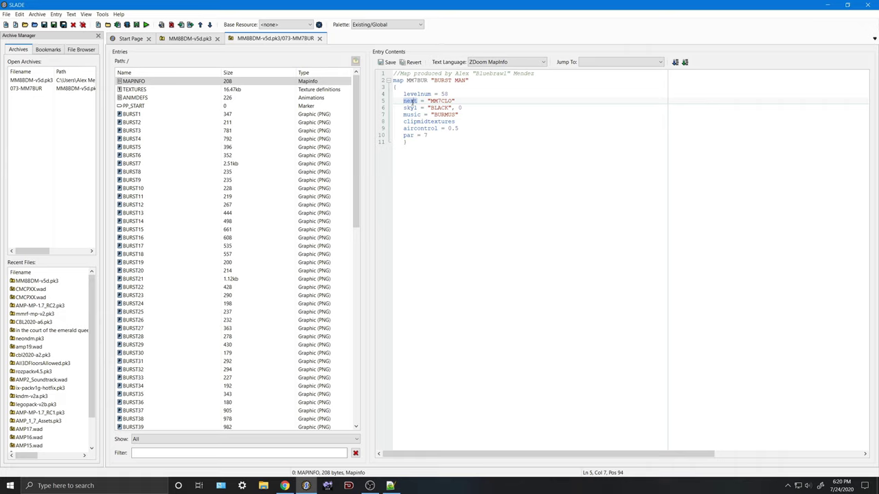
key(Down)
key(ctrl+shift+Left)
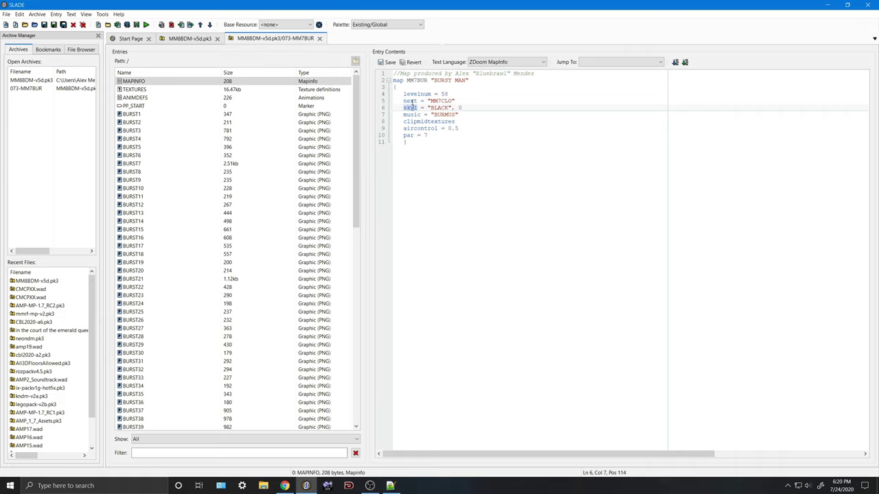
click(421, 114)
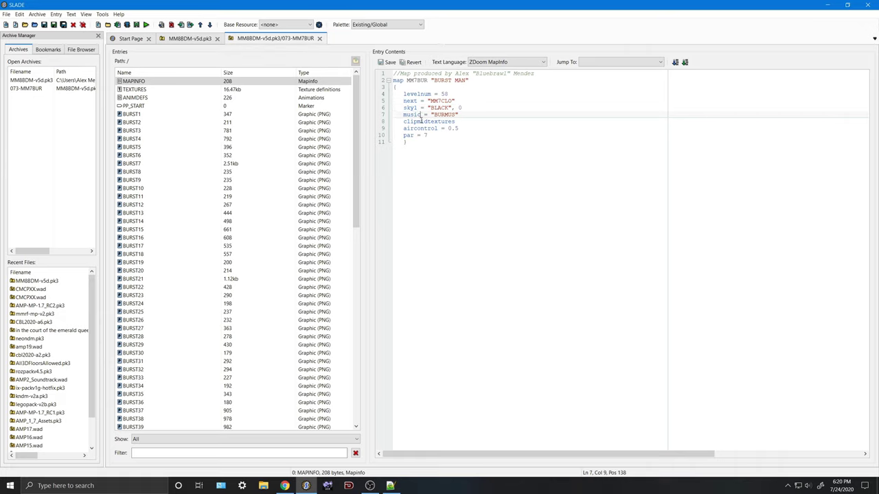
double_click(421, 121)
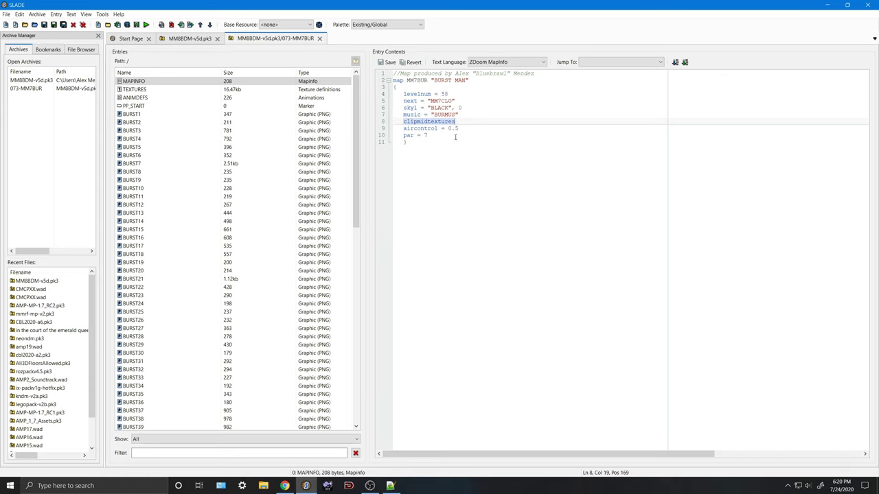
key(Down)
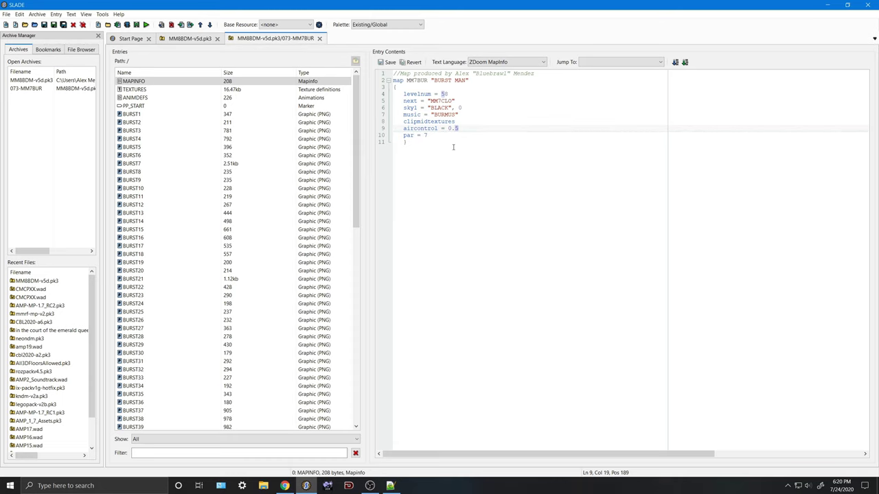
key(Down)
key(Down)
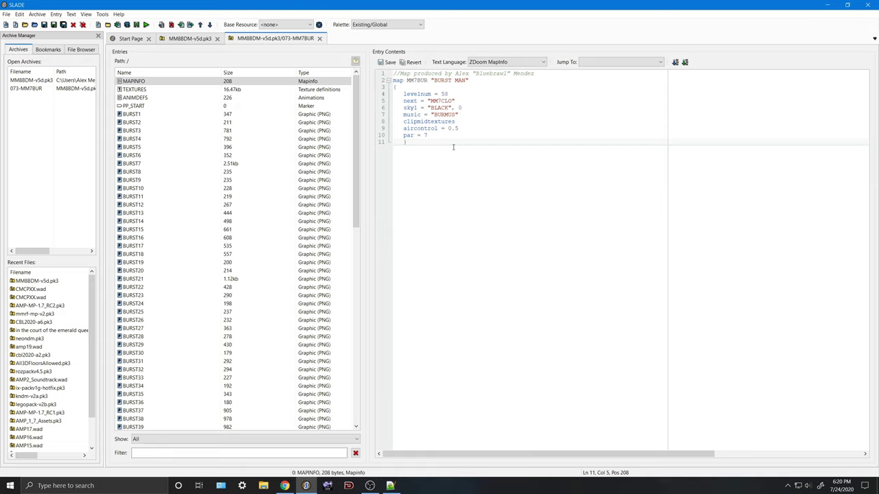
click(231, 89)
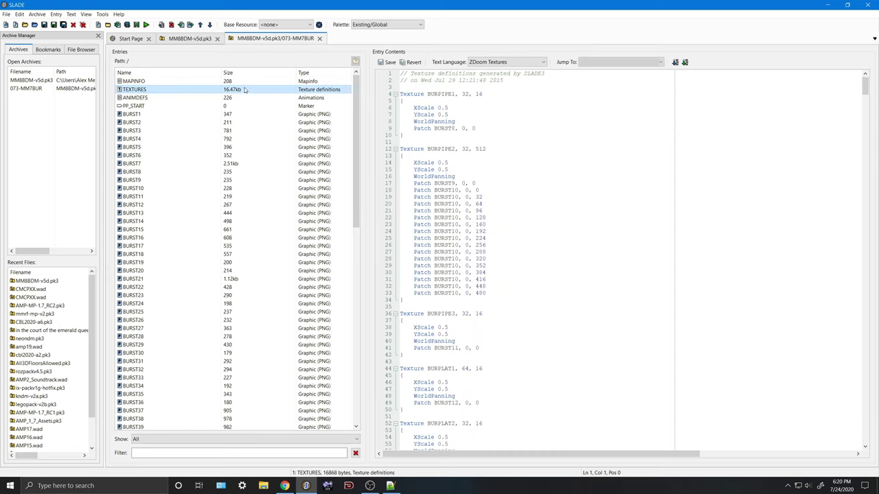
- Inspect the PP_START and PP_END markers and preview BURST graphics such as BURST93 and BURST18
scroll(547, 245, down, 4)
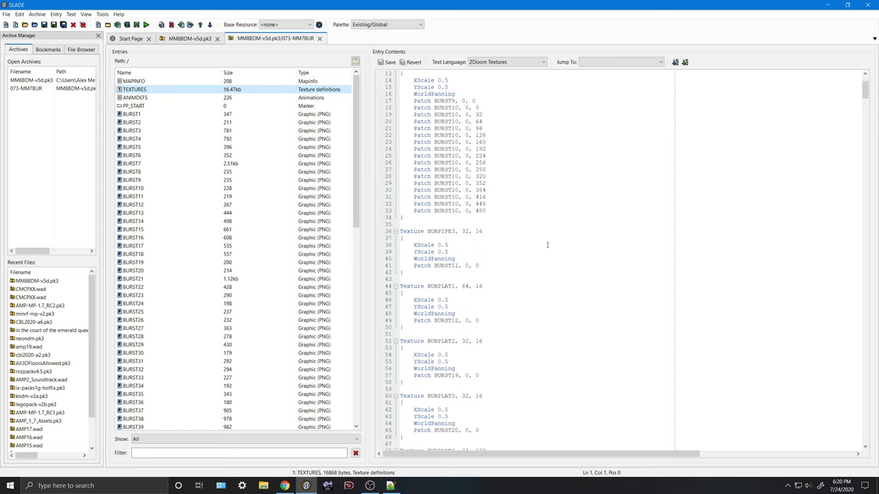
scroll(547, 246, up, 4)
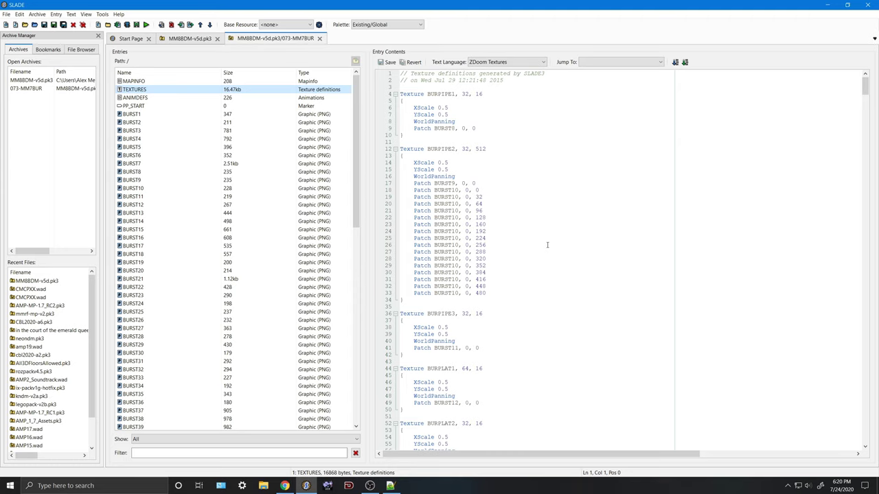
click(217, 106)
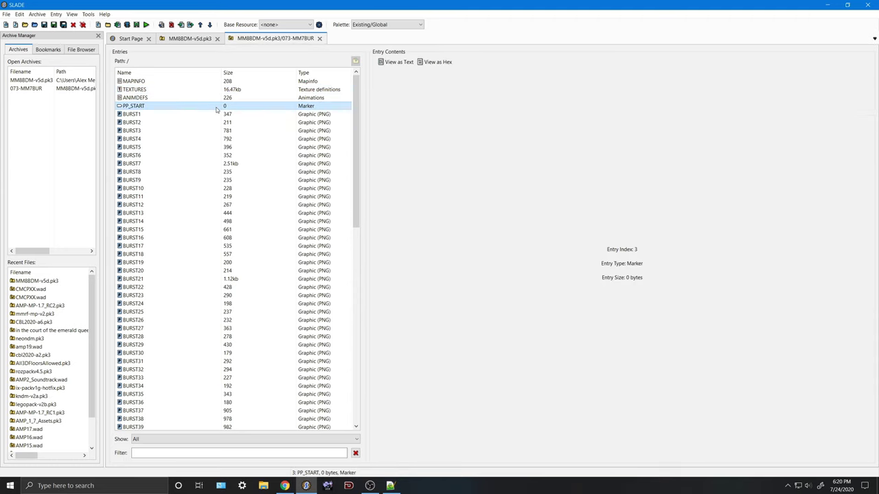
scroll(232, 172, down, 20)
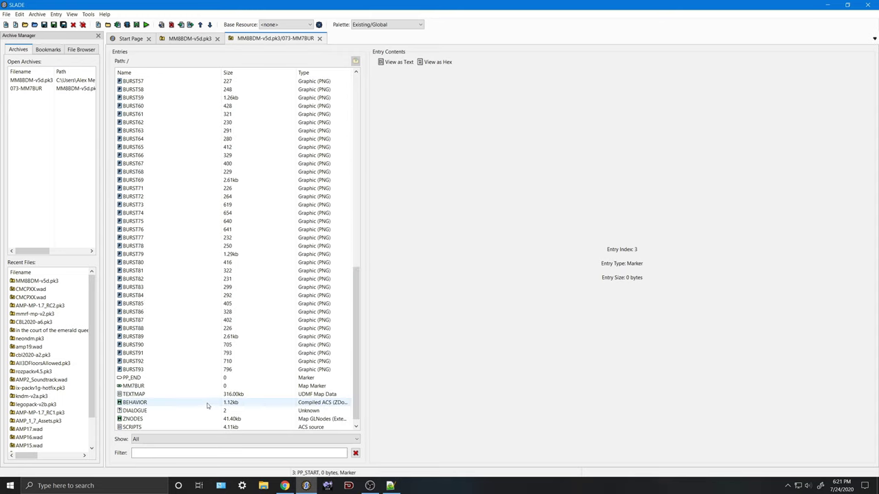
click(199, 378)
click(207, 371)
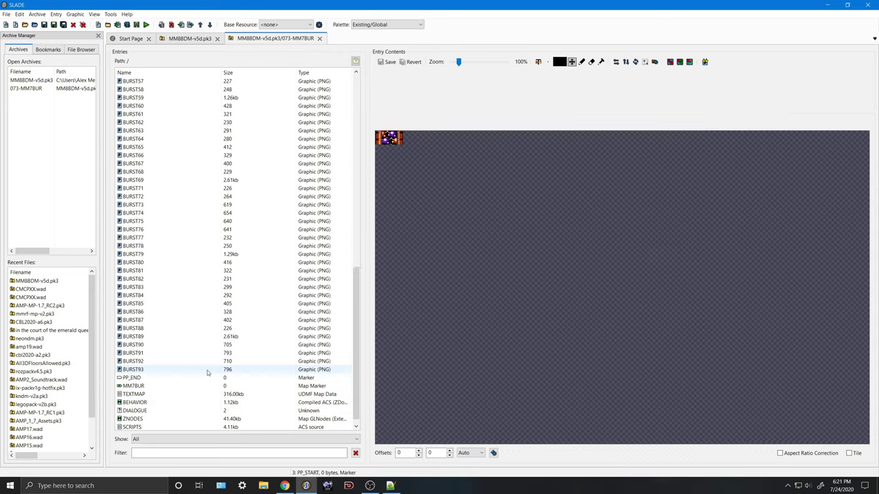
scroll(208, 372, up, 11)
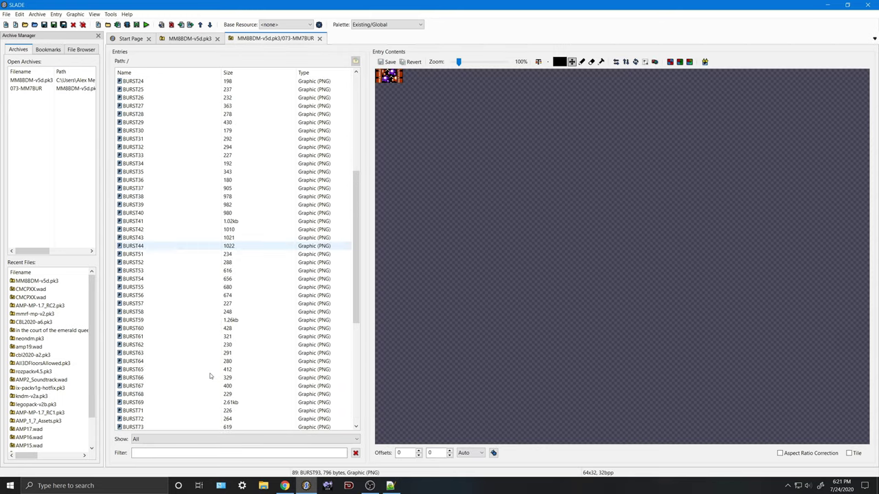
key(Up)
key(Up)
key(Up)
key(Up)
key(Up)
key(Up)
key(Up)
key(Up)
key(Up)
key(Up)
key(Up)
key(Up)
key(Up)
key(Up)
key(Up)
key(Up)
key(Up)
key(Up)
key(Up)
key(Up)
key(Up)
key(Up)
key(Up)
key(Up)
key(Up)
key(Up)
key(Up)
key(Up)
key(Up)
key(Up)
key(Up)
key(Up)
key(Up)
key(Up)
key(Up)
key(Up)
key(Up)
key(Up)
key(Up)
key(Up)
key(Up)
key(Up)
key(Up)
key(Up)
key(Up)
key(Up)
key(Up)
key(Up)
key(Up)
key(Up)
key(Up)
key(Up)
key(Up)
key(Up)
key(Up)
key(Up)
key(Up)
key(Up)
key(Up)
key(Up)
key(Up)
key(Up)
key(Up)
key(Up)
key(Up)
key(Up)
key(Up)
key(Up)
key(Up)
key(Up)
key(Up)
key(Up)
key(Up)
key(Up)
key(Up)
key(Up)
key(Up)
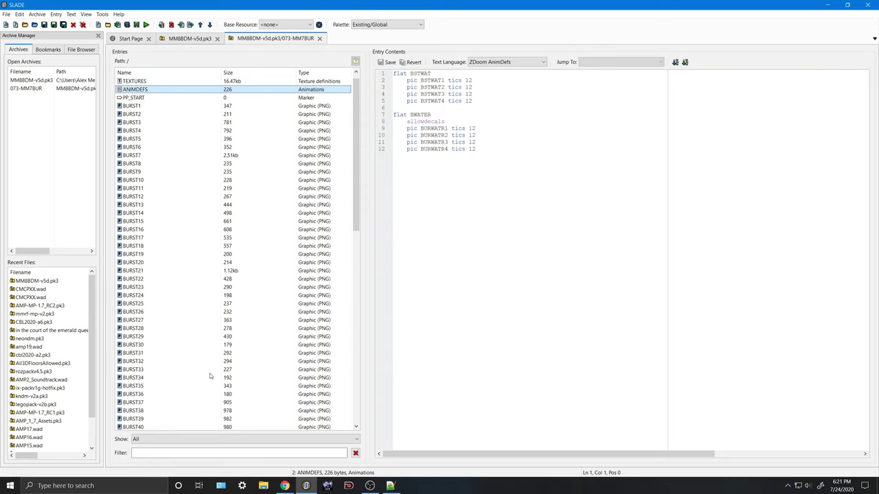
key(Down)
key(Down)
key(Up)
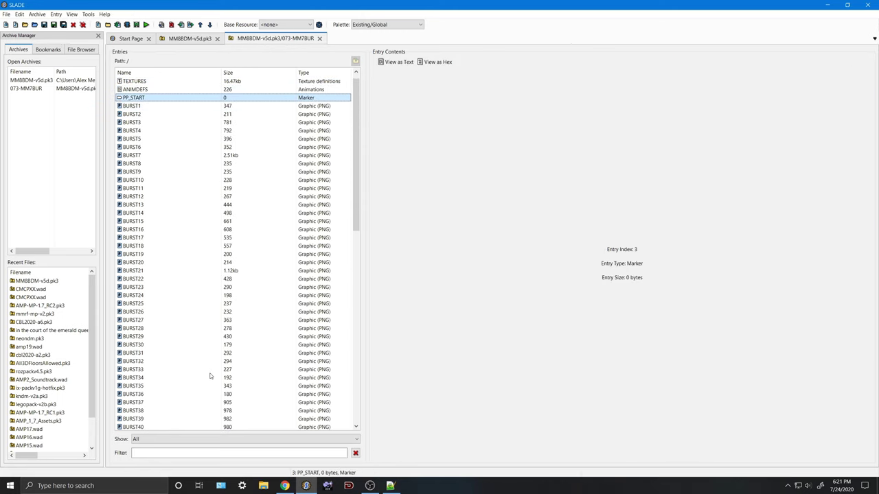
click(208, 246)
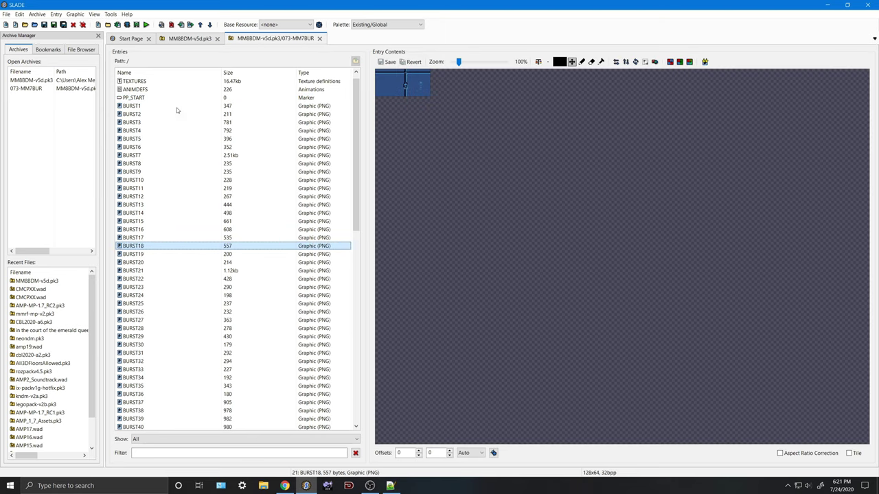
scroll(172, 98, up, 1)
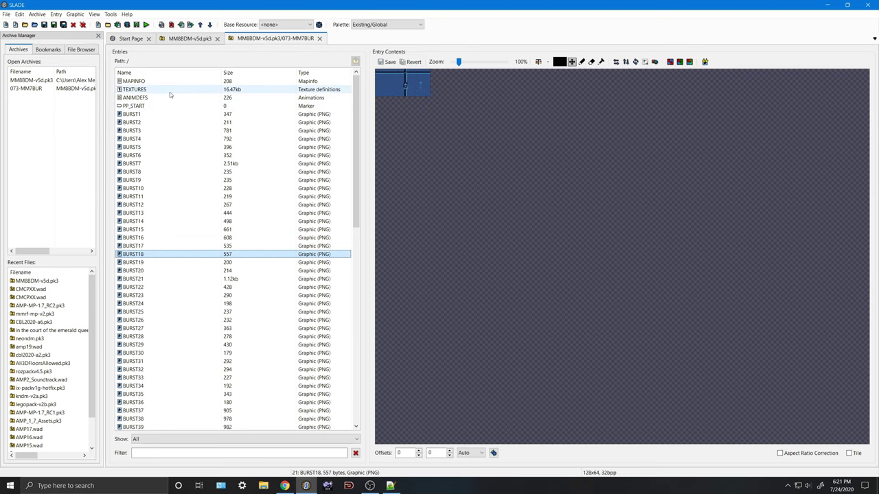
- Look over the TEXTURES Patch BURST10, Patch BURST9, WorldPanning and YScale 0.5 lines
click(170, 90)
click(484, 259)
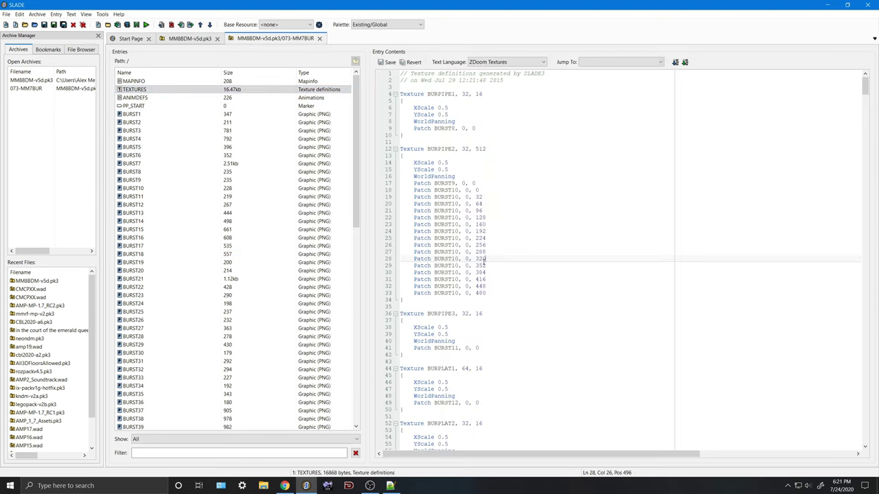
click(449, 184)
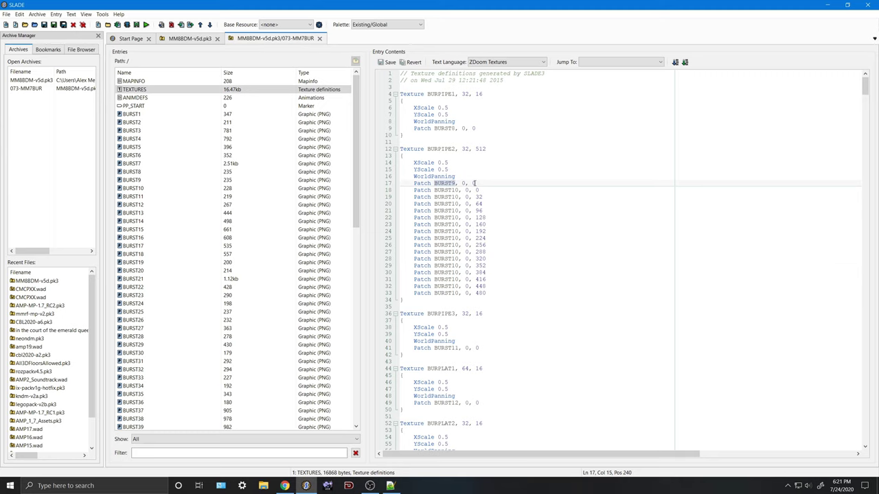
click(456, 176)
click(455, 169)
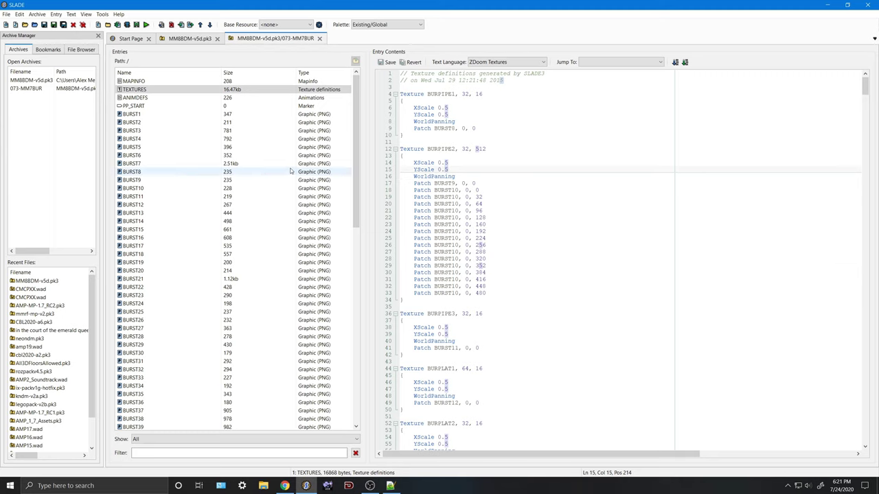
- Preview BURST91 and BURST93, then select PP_END and the MM7BUR map marker
scroll(300, 254, down, 4)
scroll(300, 254, down, 15)
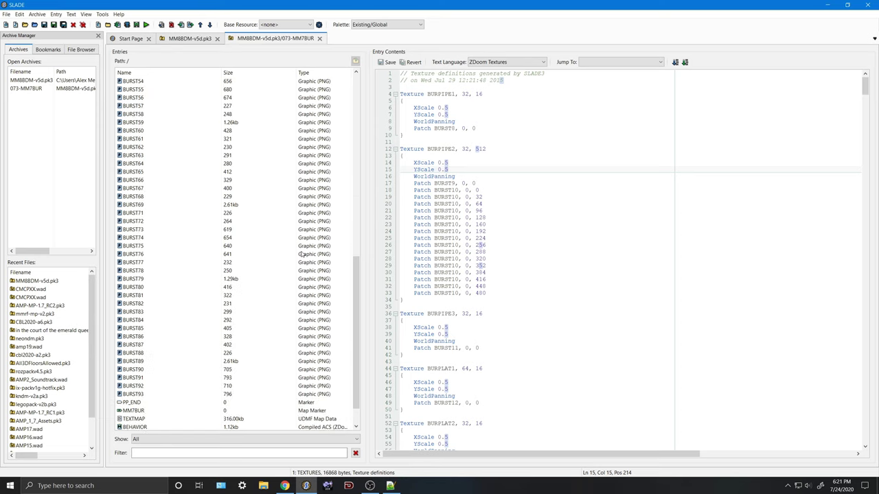
click(291, 346)
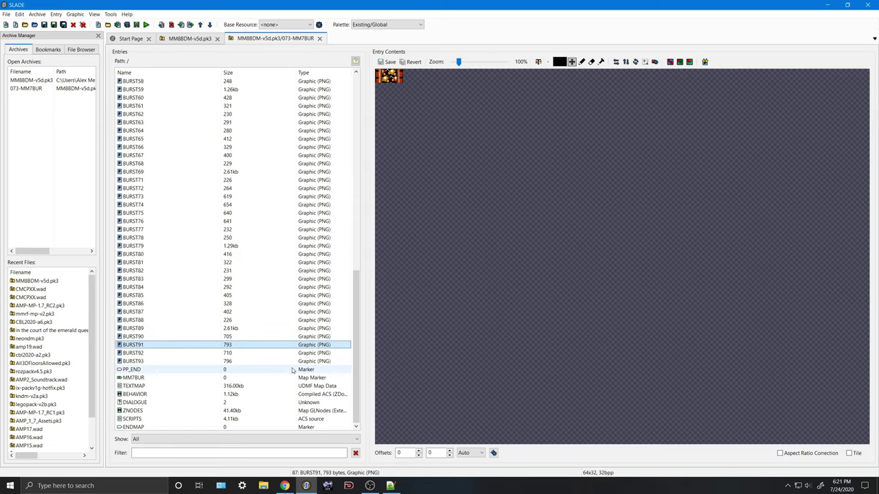
click(292, 362)
click(286, 372)
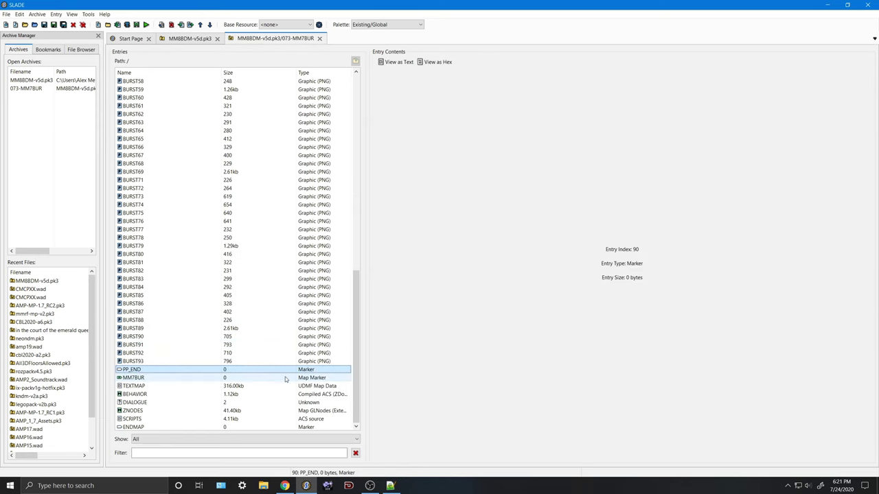
click(285, 376)
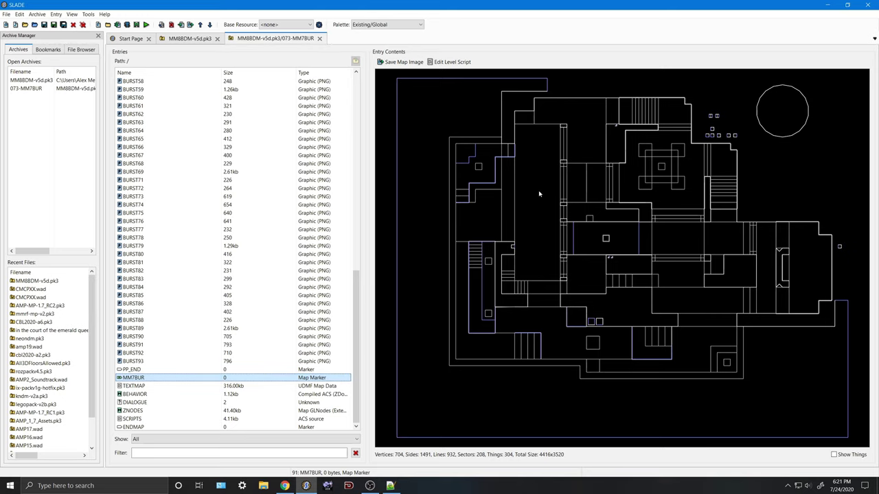
- Scroll through the MM7BUR UDMF TEXTMAP text, then select the 1144-byte compiled ACS BEHAVIOR entry
click(292, 386)
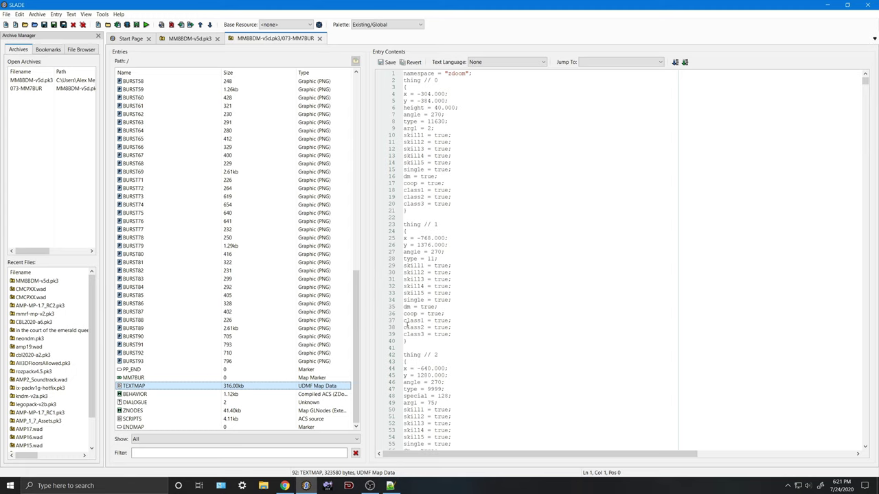
scroll(551, 364, down, 5)
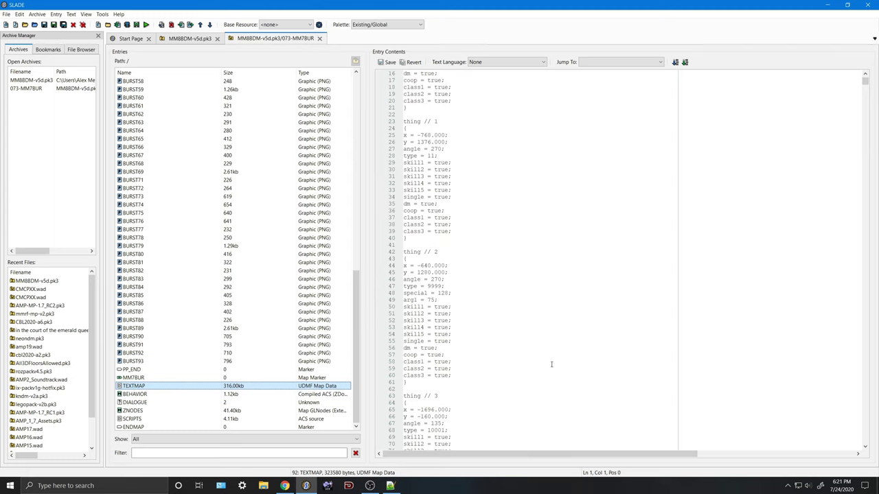
scroll(551, 364, down, 20)
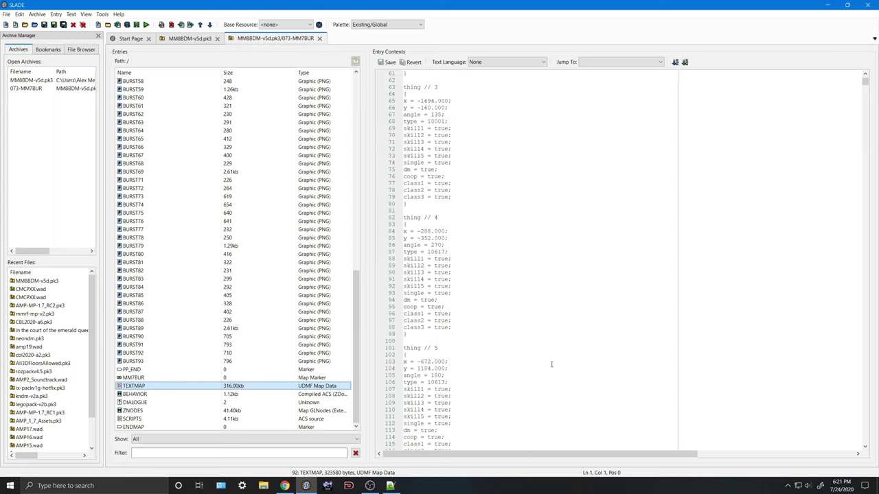
scroll(551, 364, down, 20)
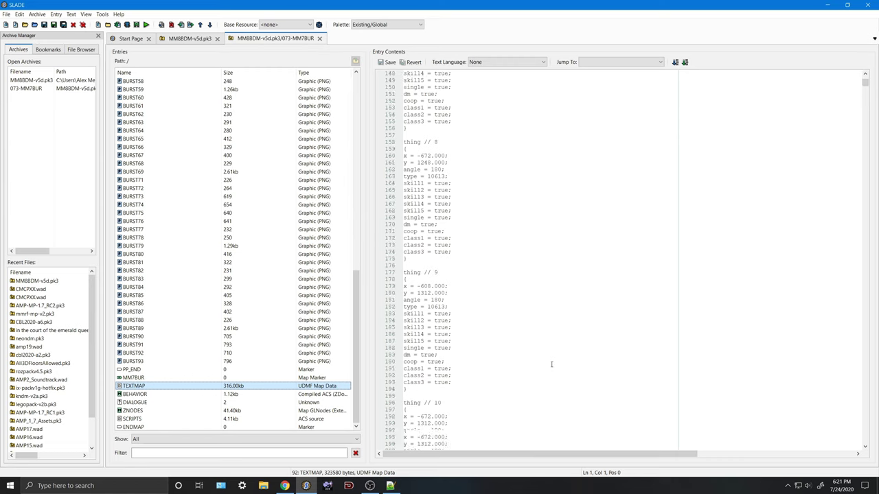
scroll(551, 364, down, 20)
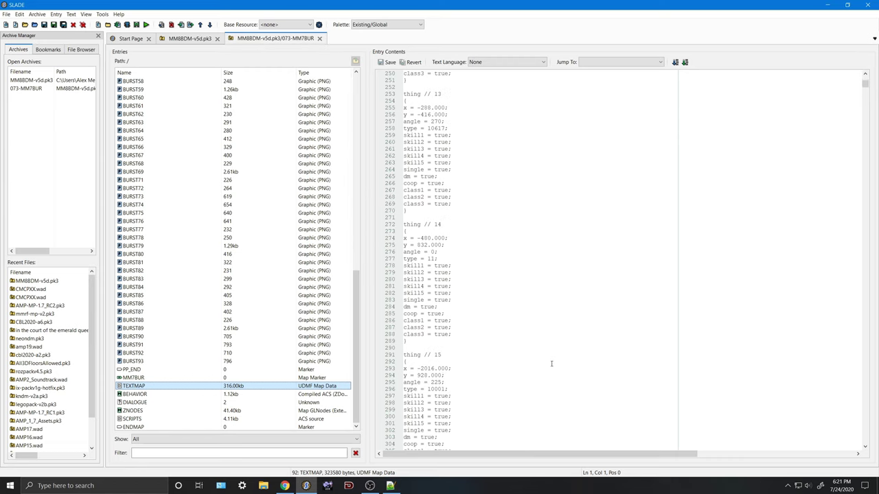
scroll(551, 364, down, 20)
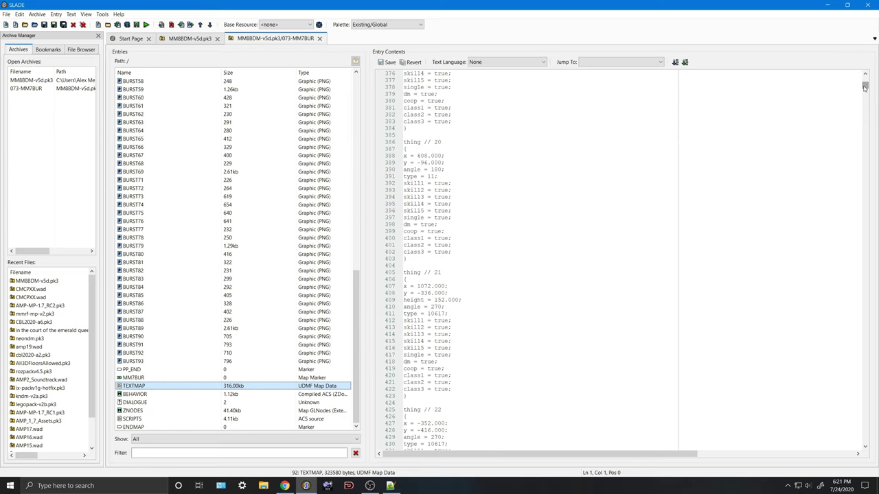
mouse_move(864, 86)
mouse_down()
mouse_move(876, 373)
mouse_move(868, 84)
mouse_up()
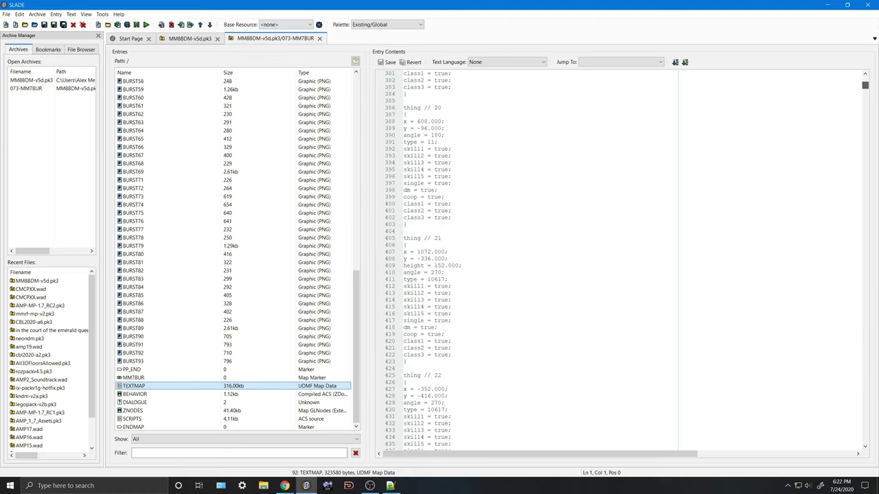
click(307, 396)
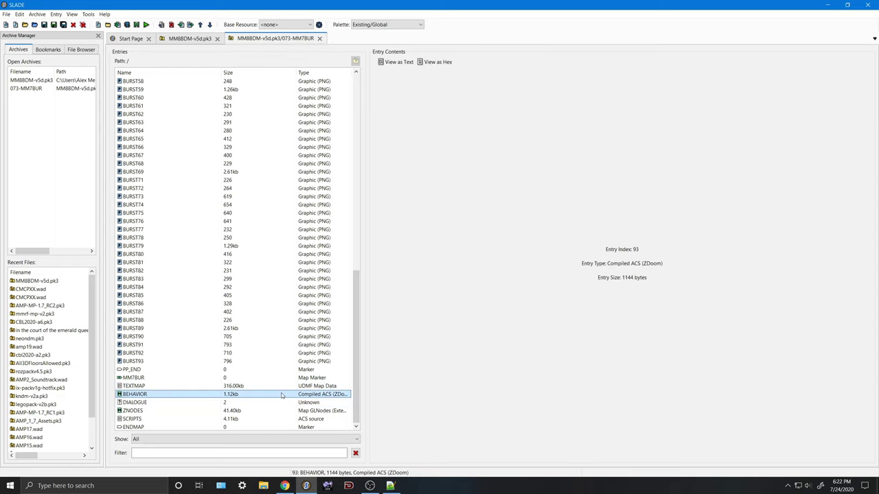
- Read through the SCRIPTS entry's ACS source, including around line 27
click(280, 420)
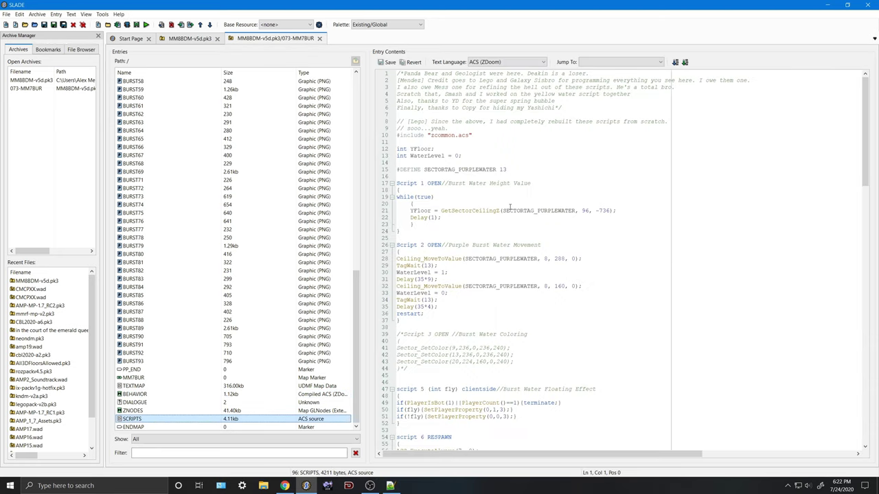
click(482, 159)
click(471, 176)
click(535, 251)
scroll(559, 282, down, 5)
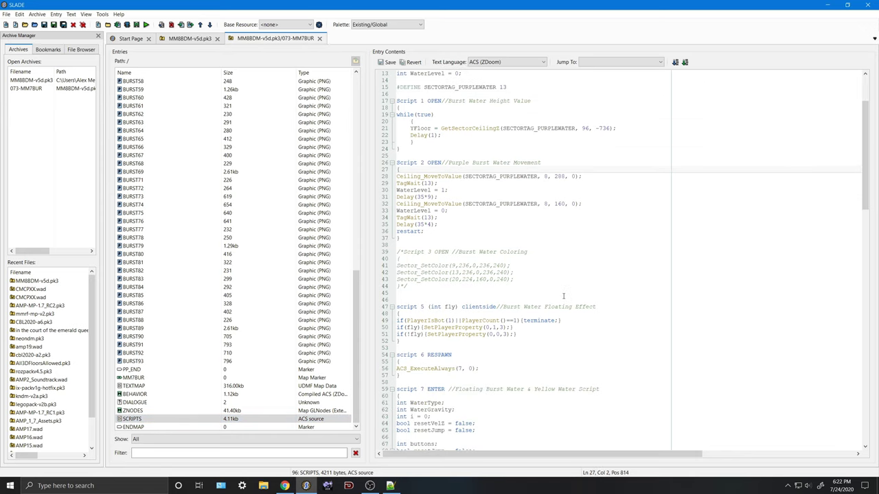
scroll(563, 289, down, 6)
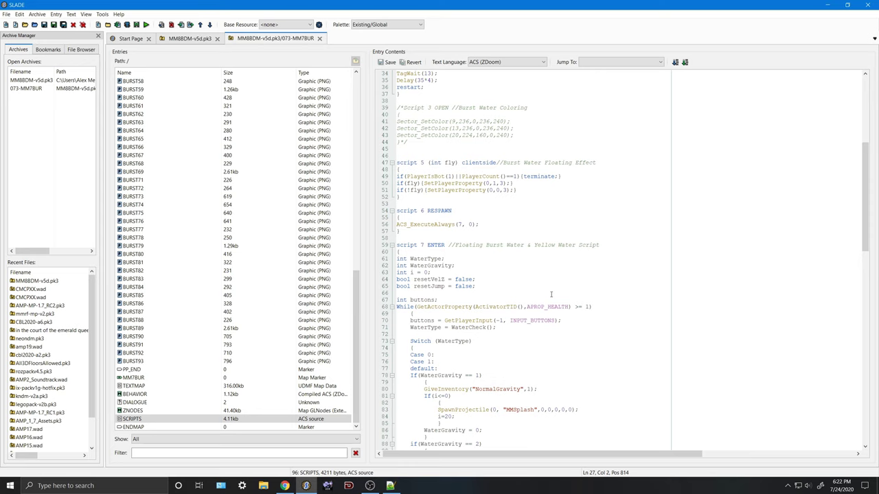
scroll(550, 294, down, 20)
scroll(570, 291, down, 7)
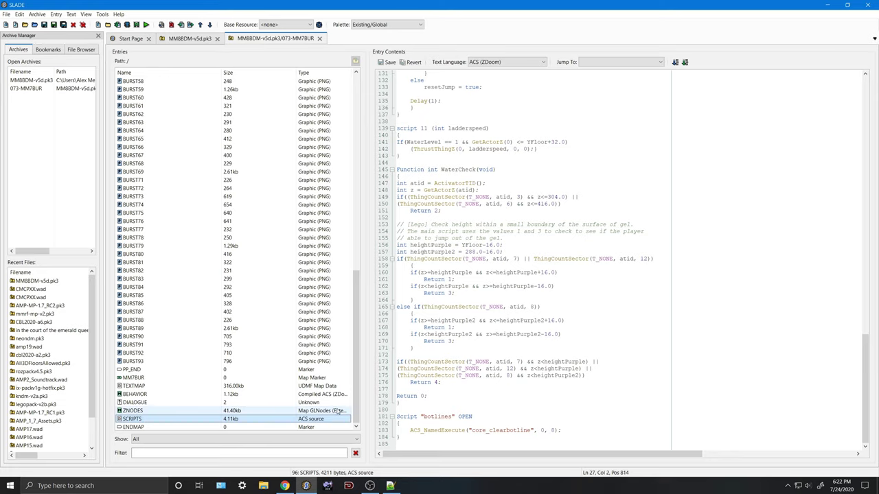
- Check the DIALOGUE and ENDMAP entries, then close the 073-MM7BUR tab
click(335, 402)
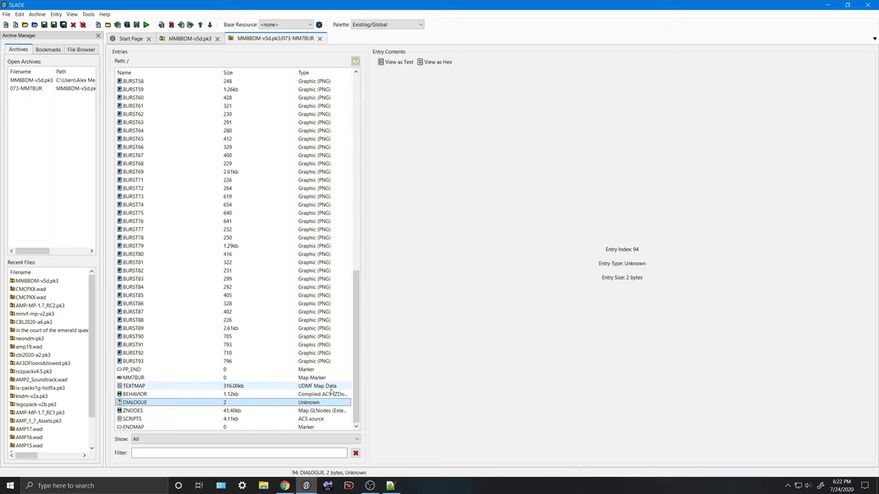
click(290, 427)
scroll(290, 374, up, 8)
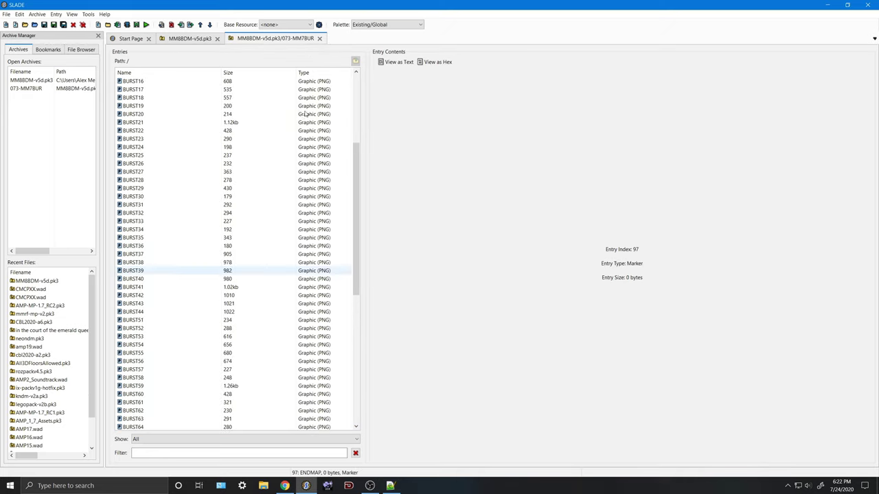
click(319, 38)
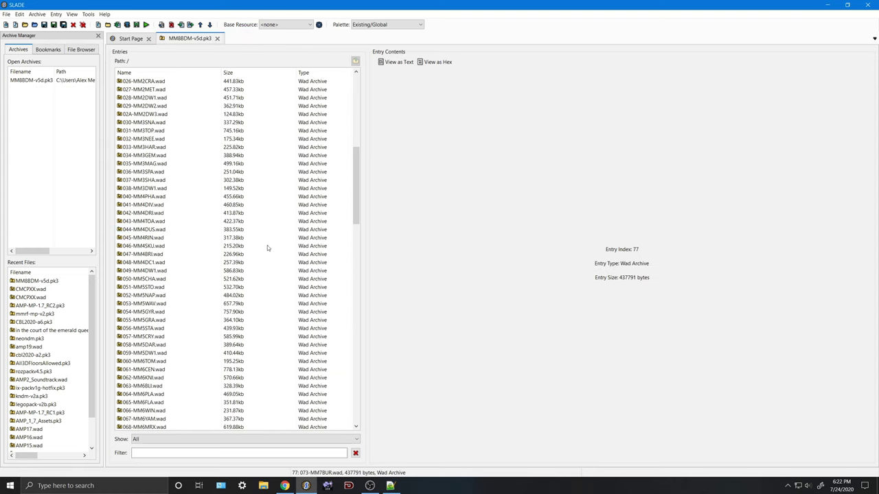
- Open the nested 058-MM5DAR.wad and view its MAPINFO, TEXTURES and DARK20/DARK60 graphics
scroll(183, 297, down, 1)
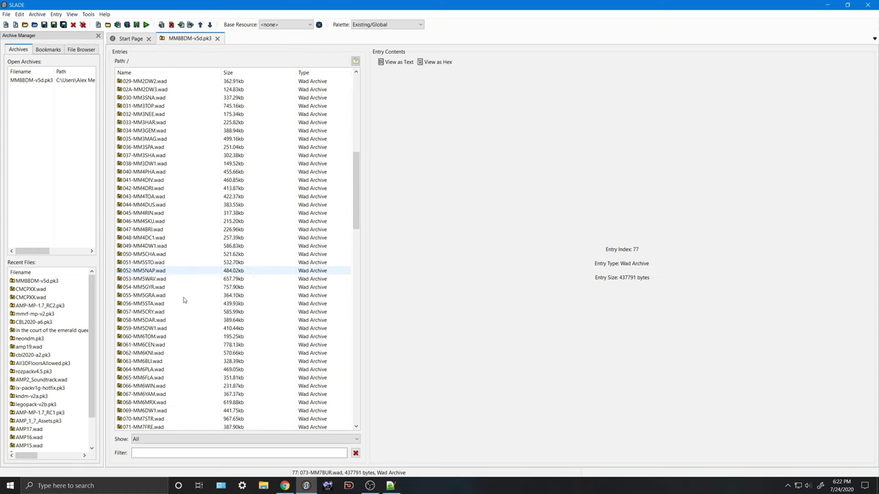
click(177, 320)
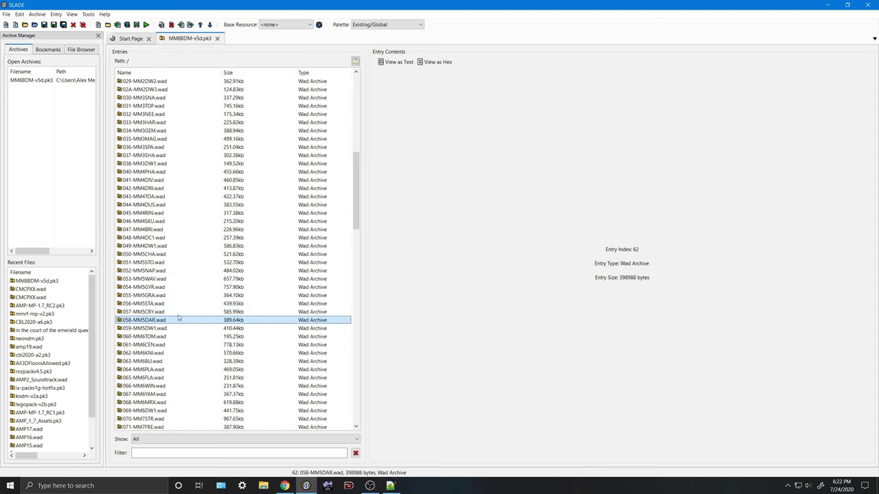
double_click(177, 318)
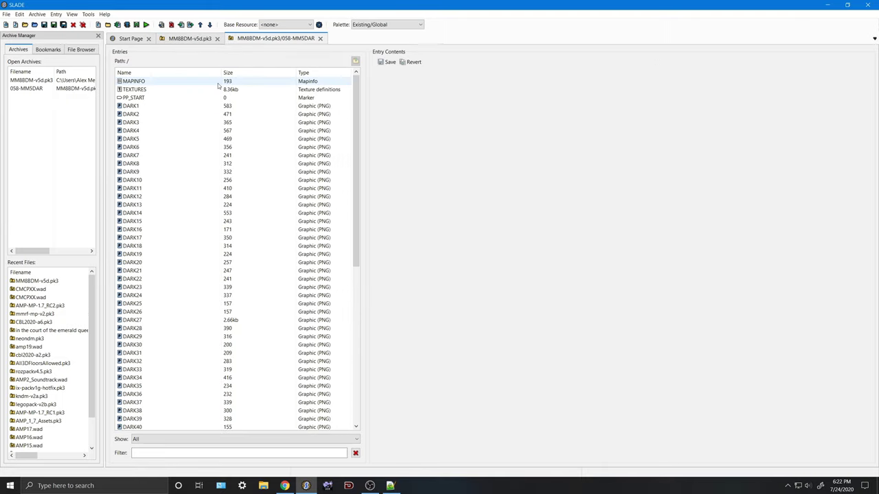
click(218, 82)
click(218, 89)
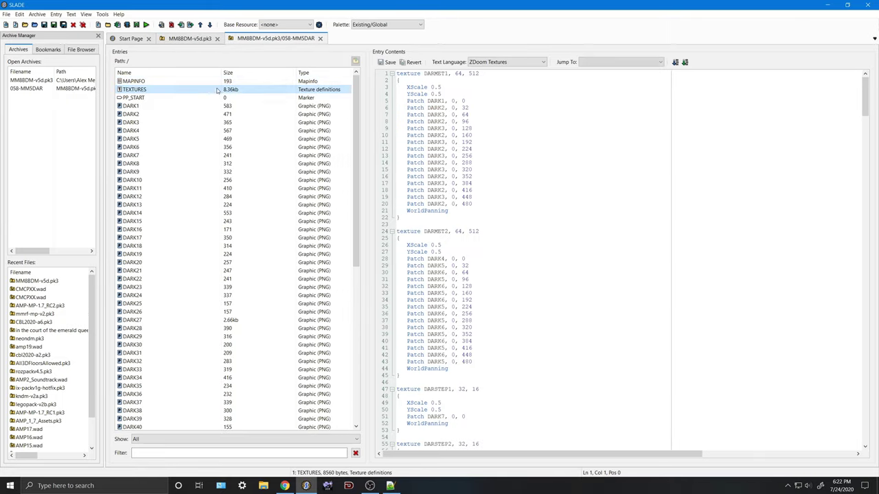
click(282, 262)
scroll(280, 259, down, 12)
click(261, 304)
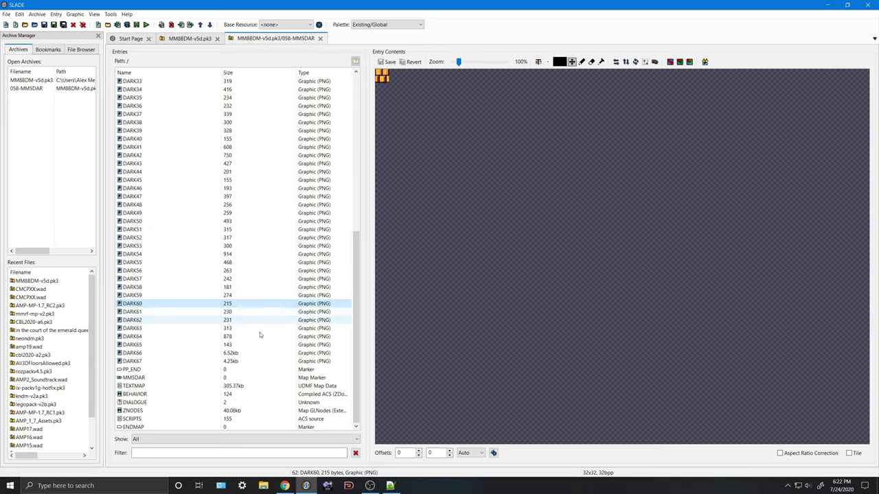
- Inspect the MM5DAR map preview, its TEXTMAP, SCRIPTS source, DIALOGUE and BEHAVIOR entries
click(248, 379)
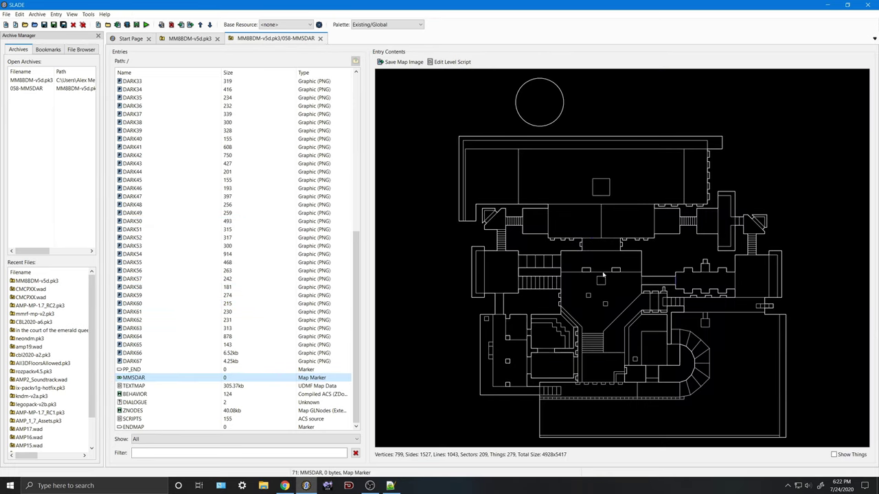
click(268, 386)
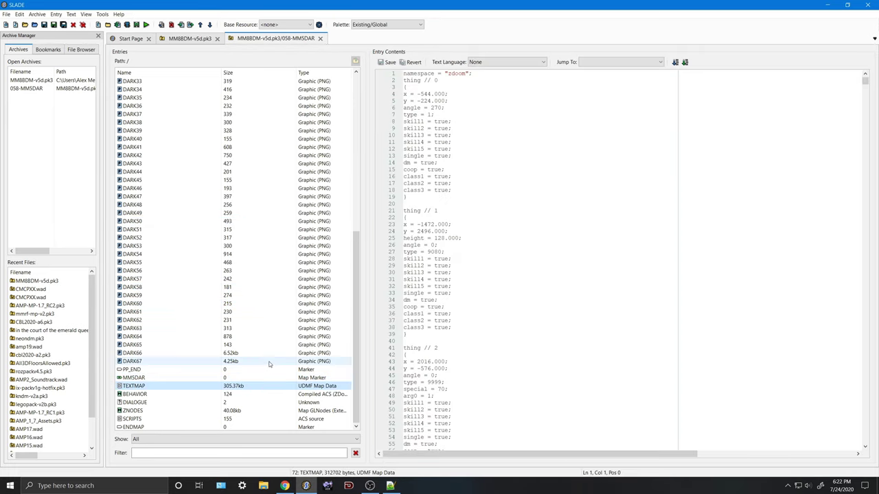
click(270, 380)
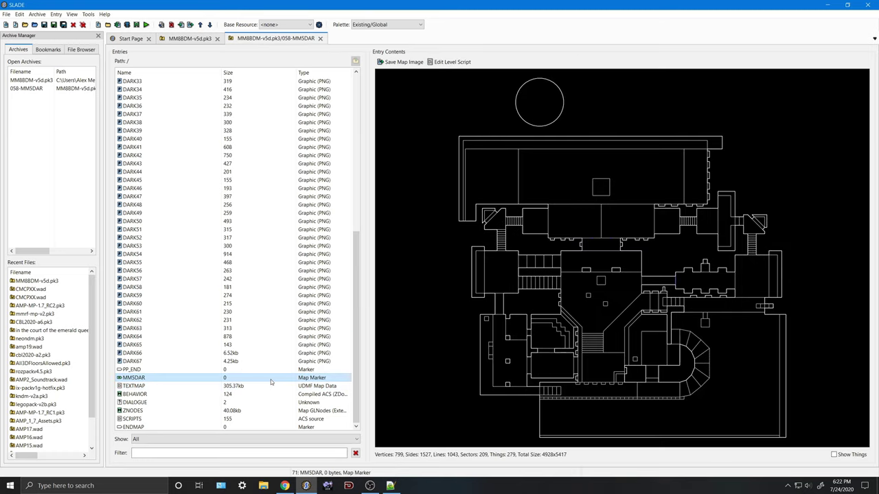
click(251, 419)
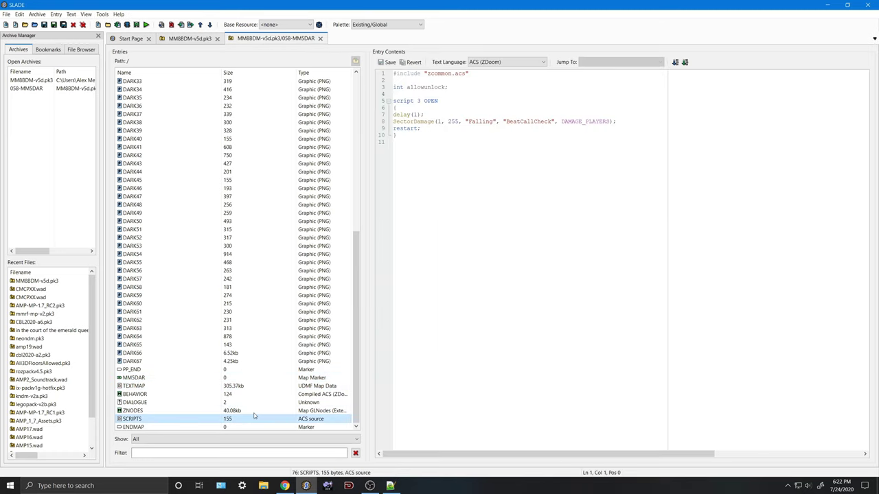
click(435, 116)
click(436, 121)
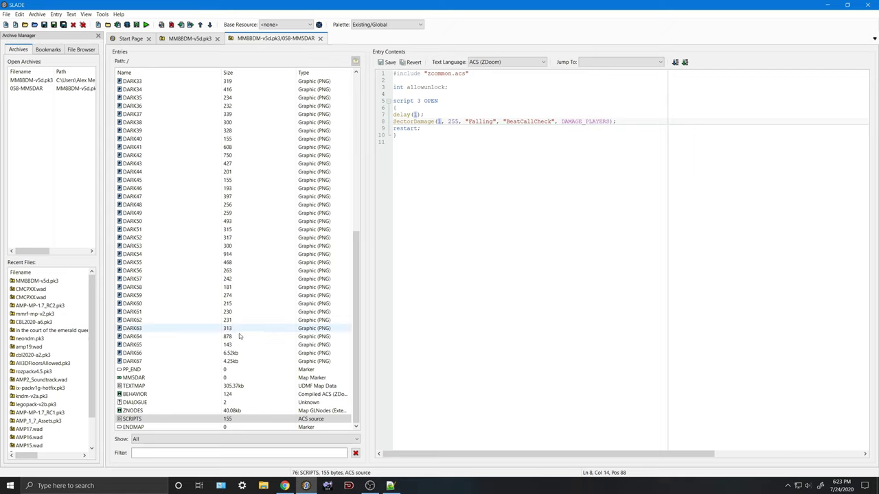
click(239, 404)
click(239, 396)
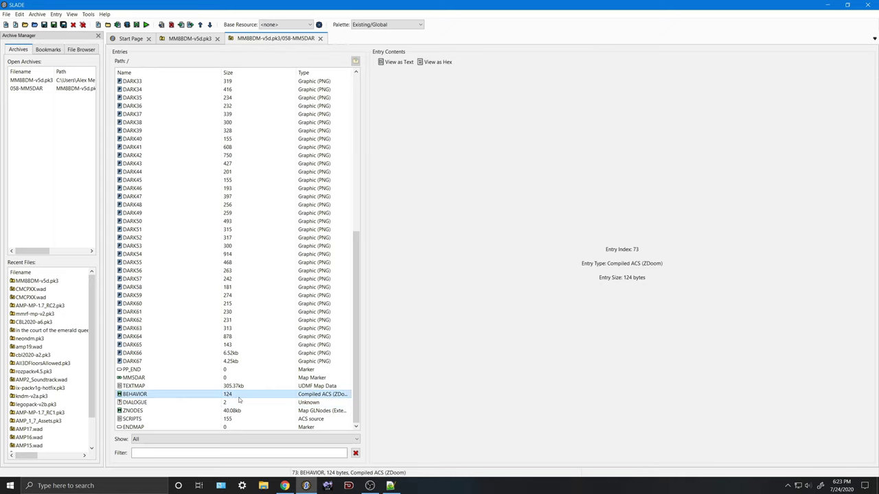
- Close the 058-MM5DAR tab and navigate into sprites/props/mm6/mm6-props
click(320, 38)
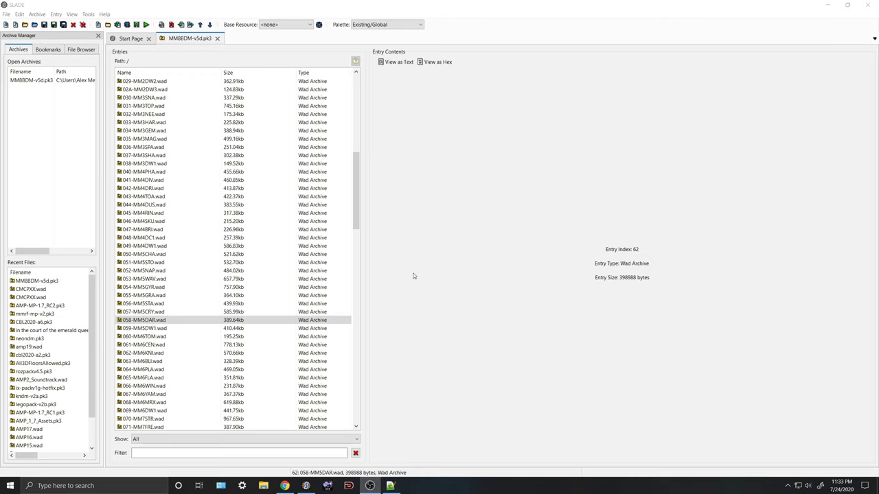
scroll(321, 302, up, 12)
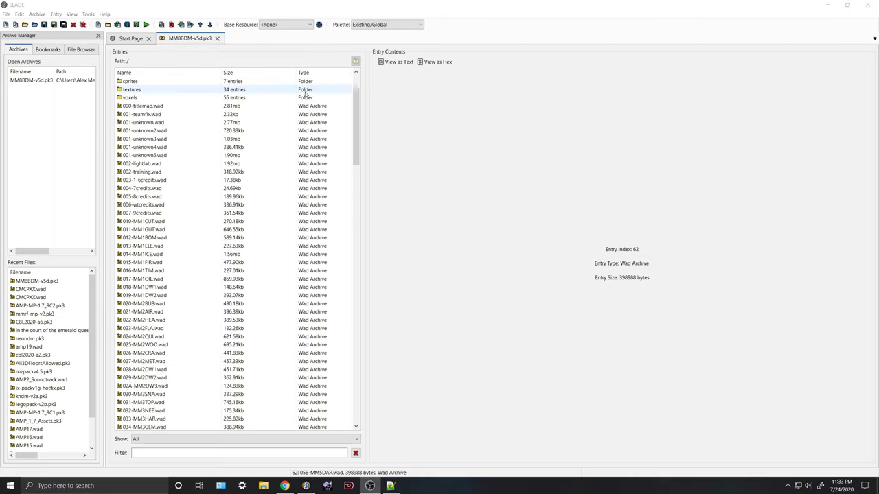
scroll(177, 138, up, 3)
double_click(166, 139)
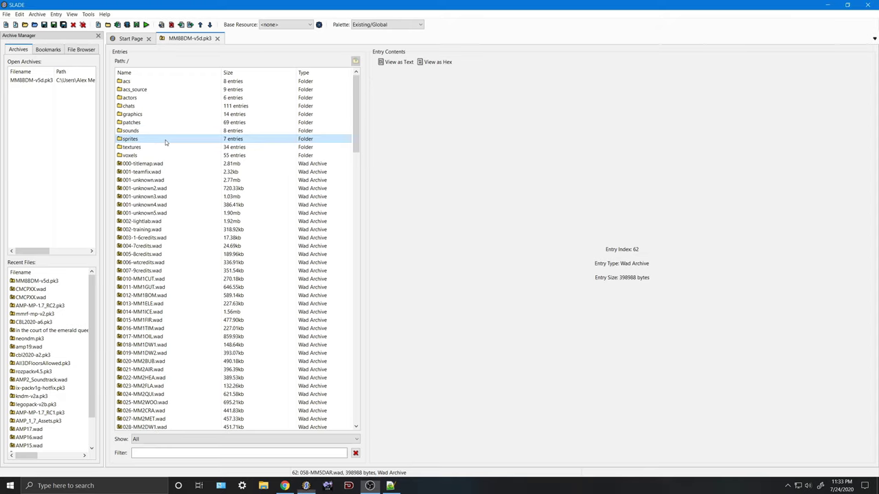
double_click(156, 108)
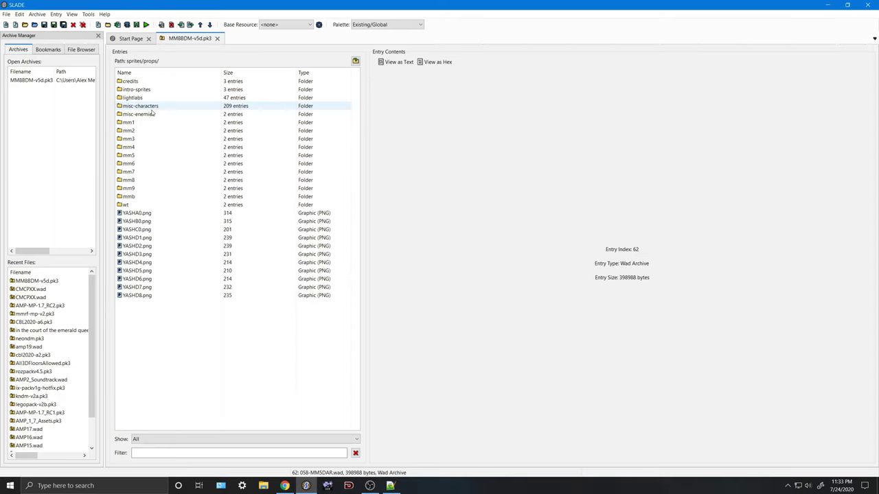
double_click(140, 163)
double_click(153, 90)
- Compare the KTORA0 and KTORB0 torch frames at 800% zoom, ending on KTORA0.png
click(160, 114)
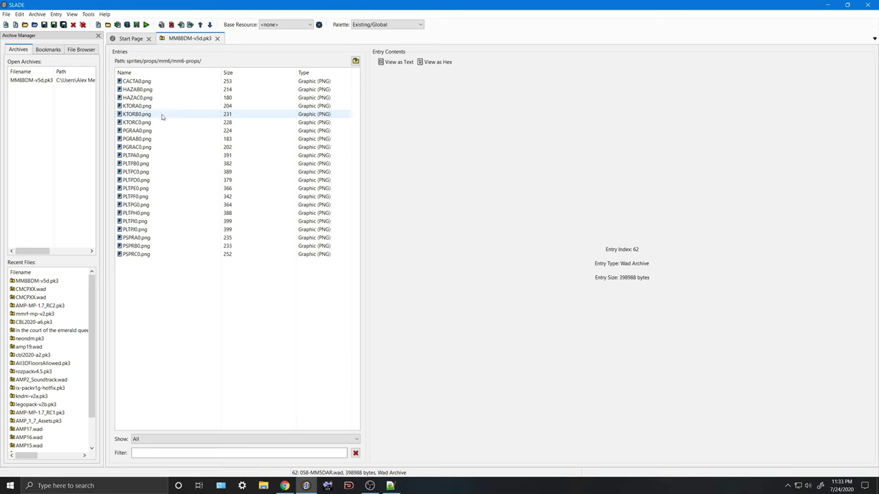
click(163, 106)
drag(458, 62, 506, 61)
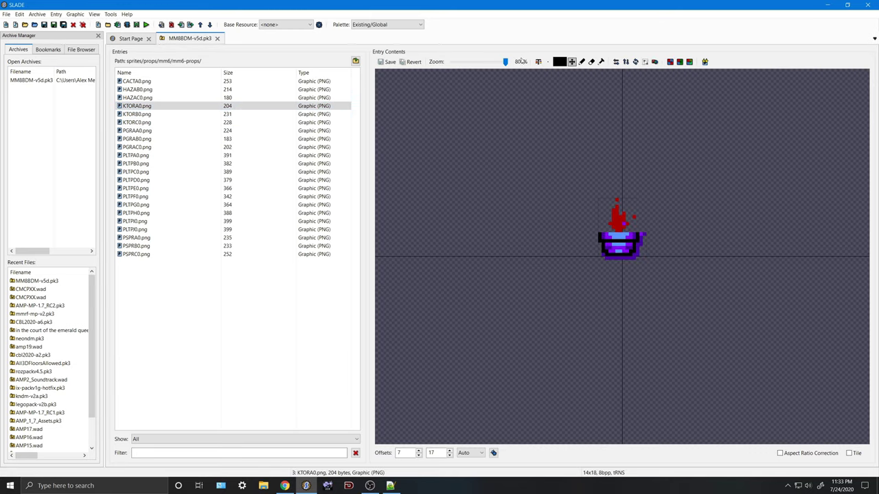
click(202, 111)
key(Down)
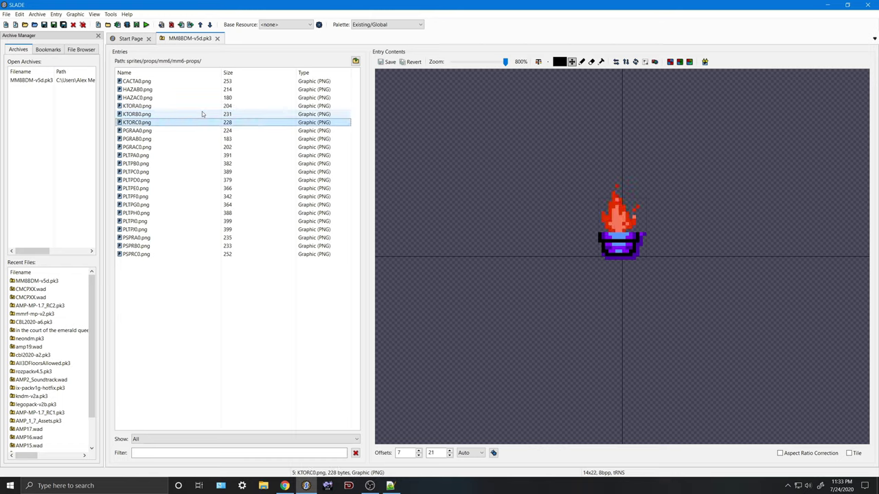
key(Up)
key(Up)
key(Down)
key(Down)
key(Up)
key(Up)
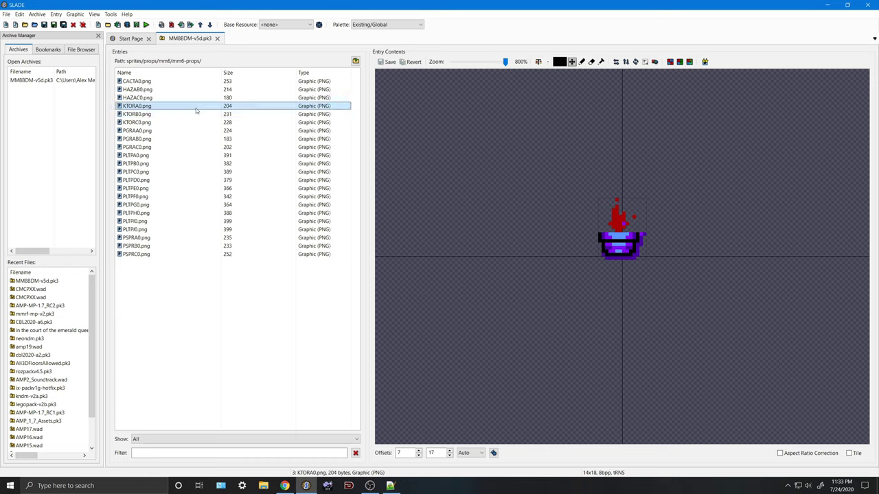
click(220, 318)
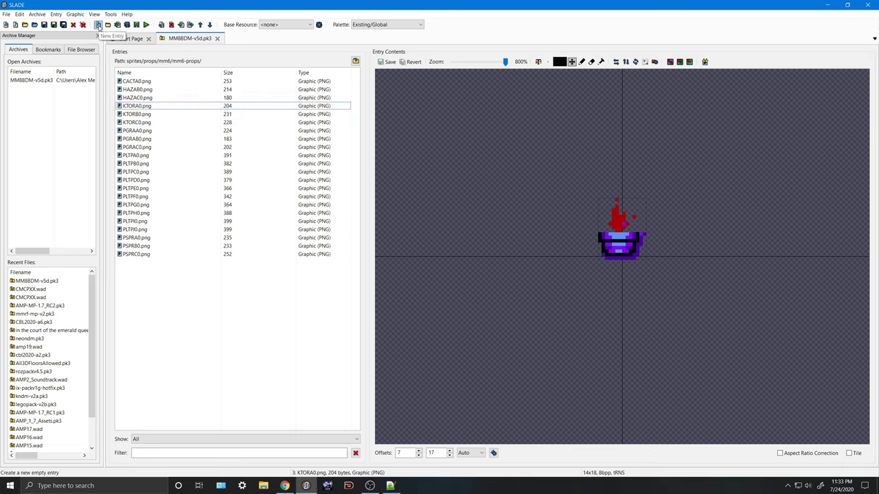
- Create a new empty marker entry named Turot
click(98, 25)
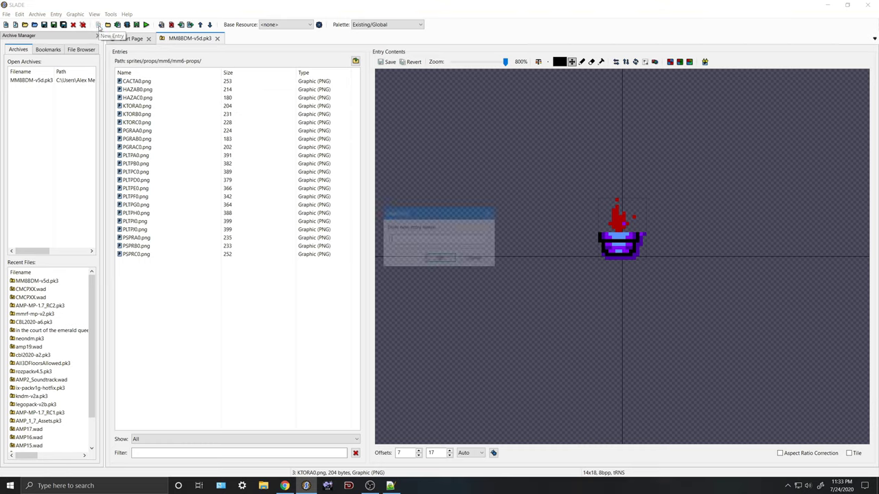
text(Turot)
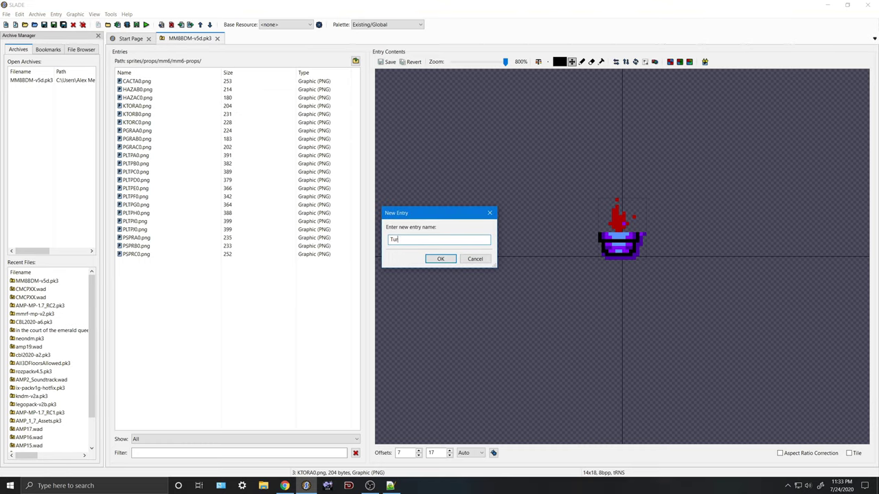
key(Return)
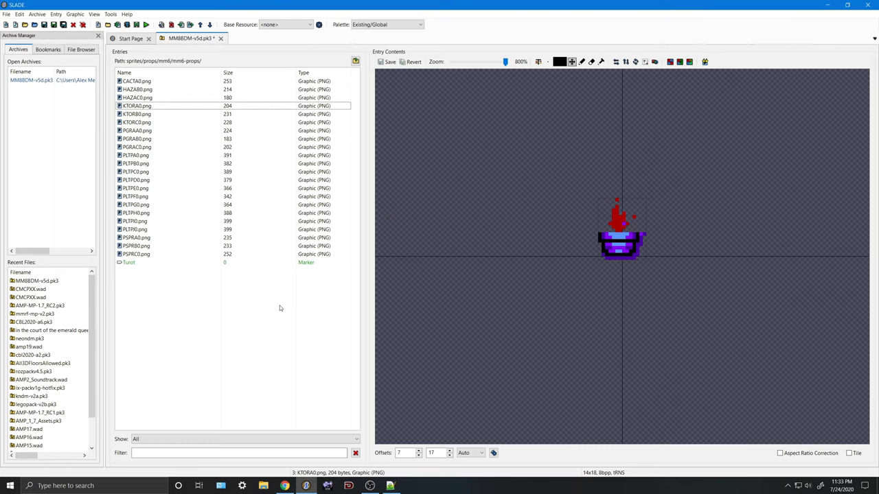
click(174, 262)
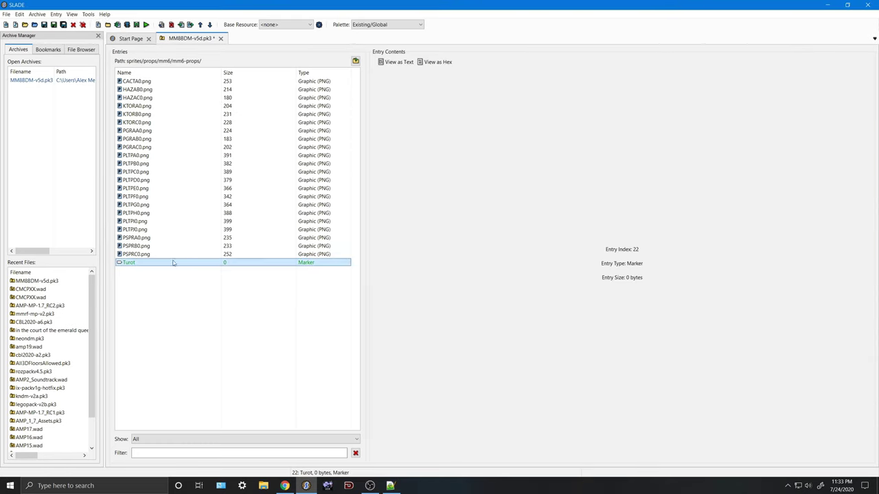
click(195, 292)
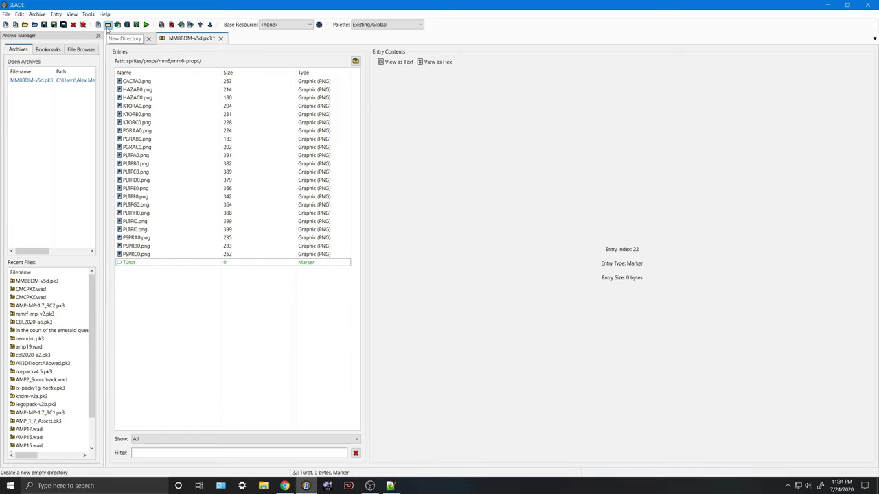
- Create a new empty folder named dafjdkl
click(107, 26)
text(dafjdkl)
key(Return)
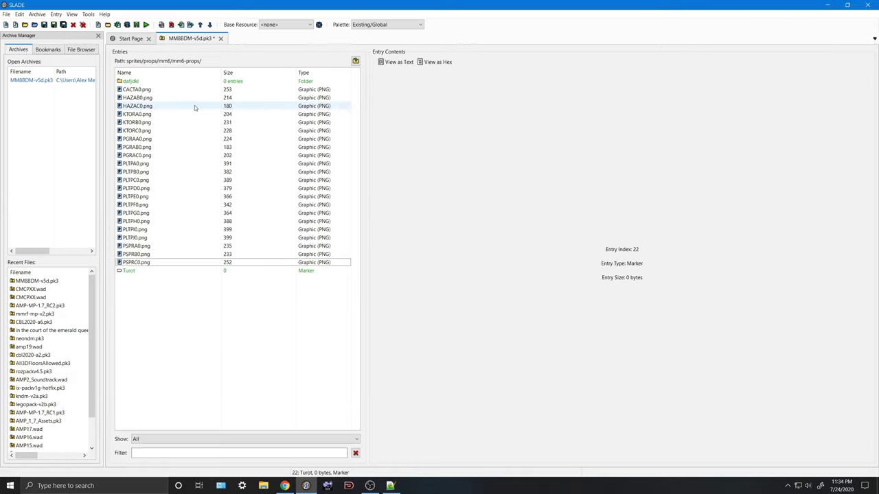
click(190, 82)
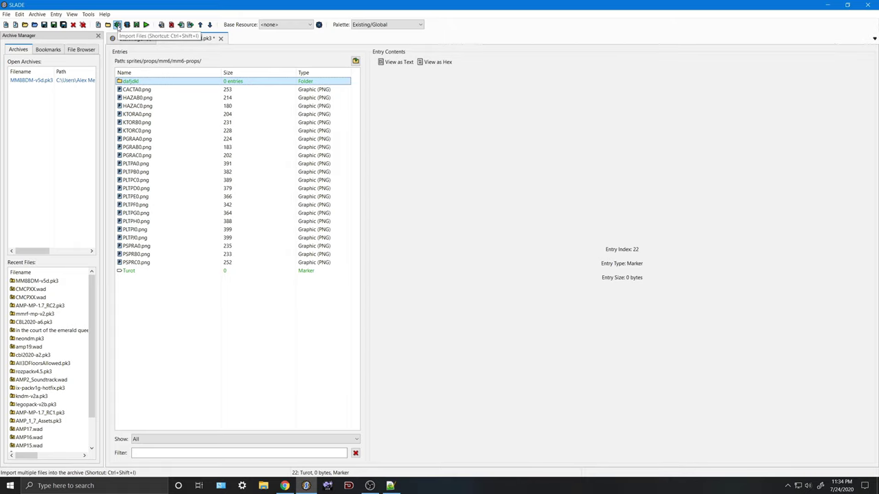
click(118, 25)
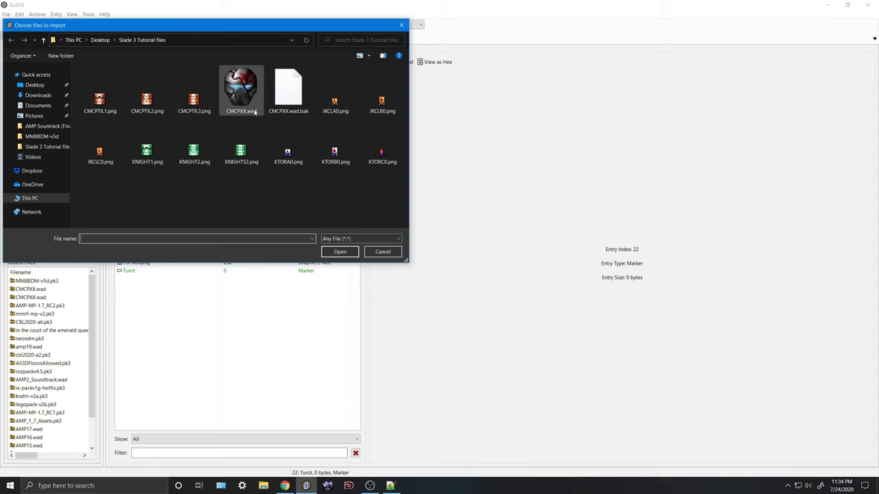
click(386, 253)
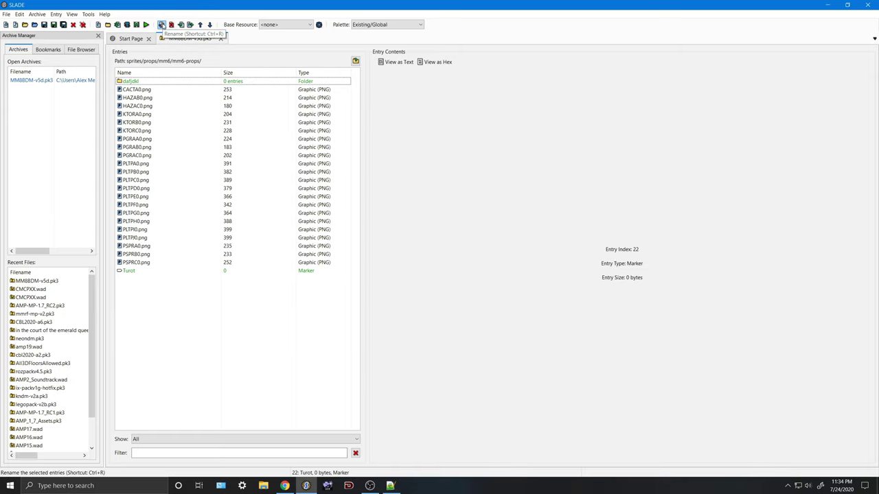
- Rename the dafjdkl folder to smarter
click(172, 81)
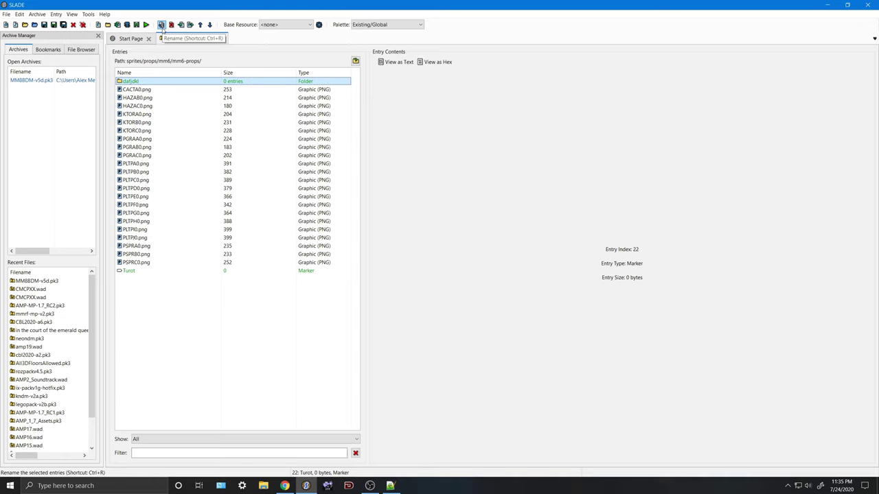
click(162, 26)
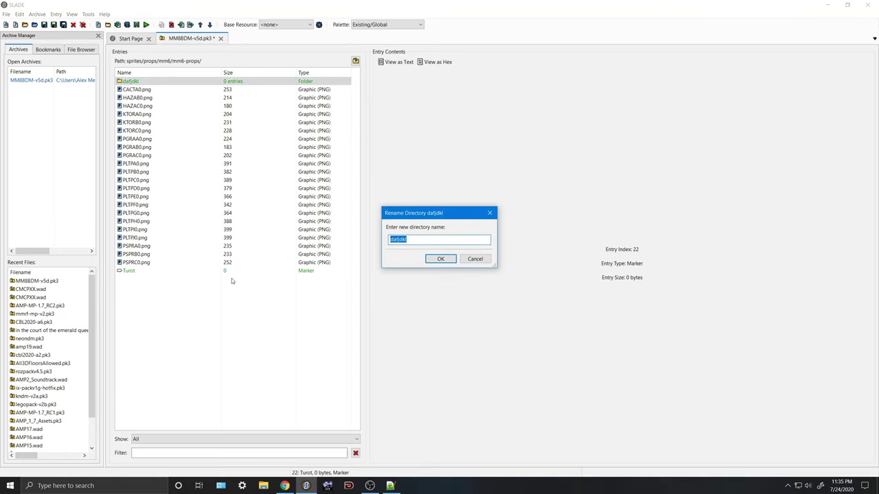
text(smarter)
key(Return)
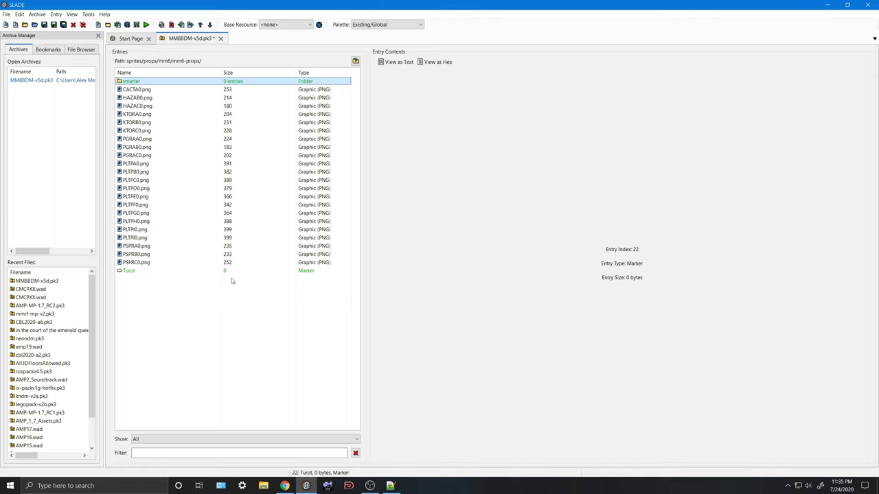
- Rename the Turot marker entry to coherent
click(226, 272)
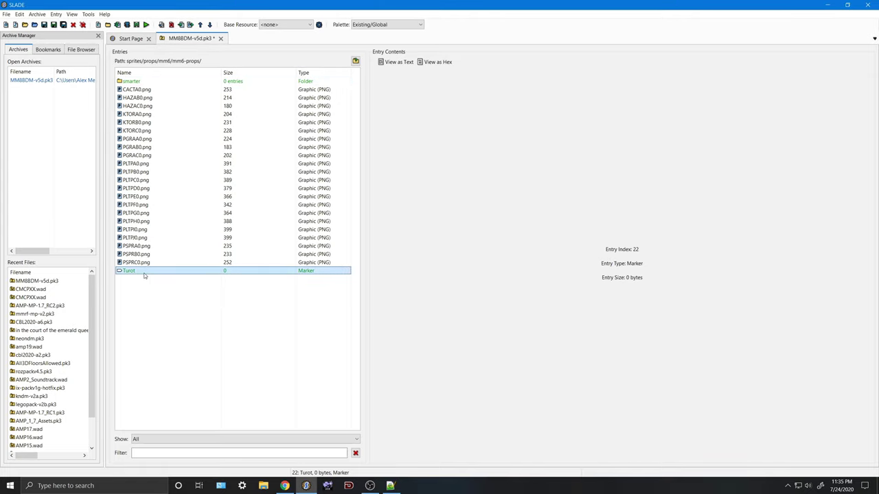
click(163, 26)
text(c)
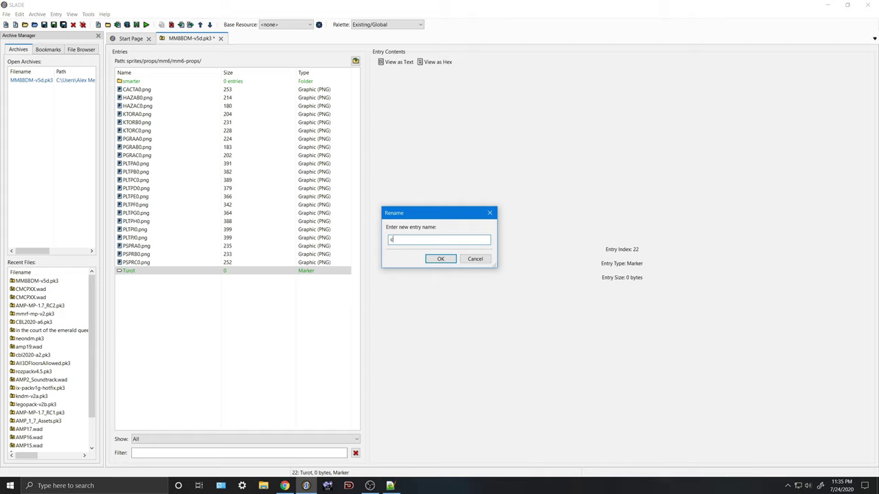
text(oherent)
key(Return)
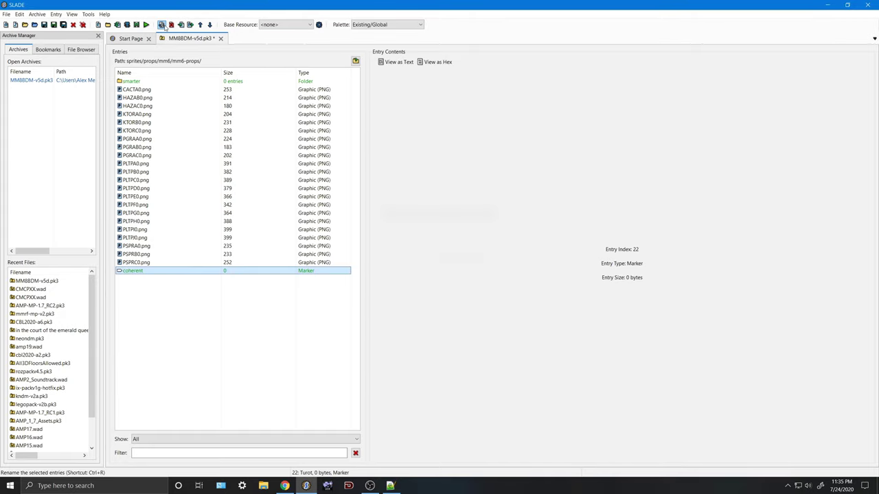
click(192, 297)
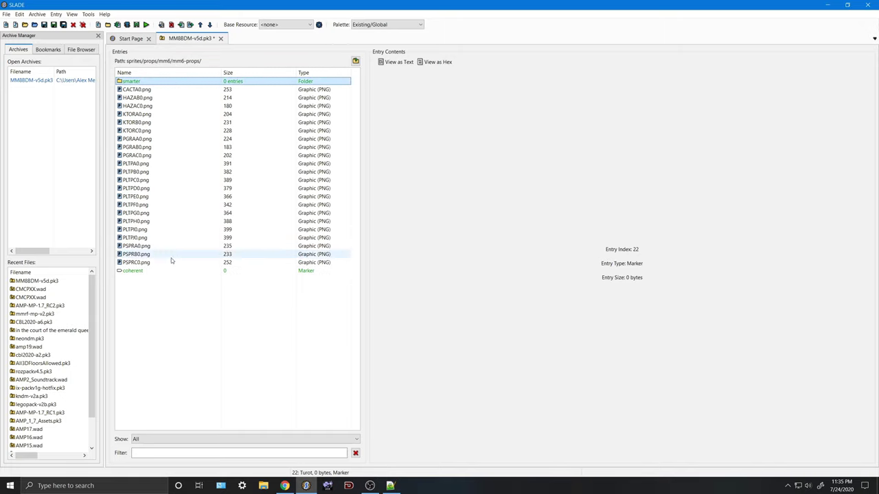
click(175, 271)
click(157, 81)
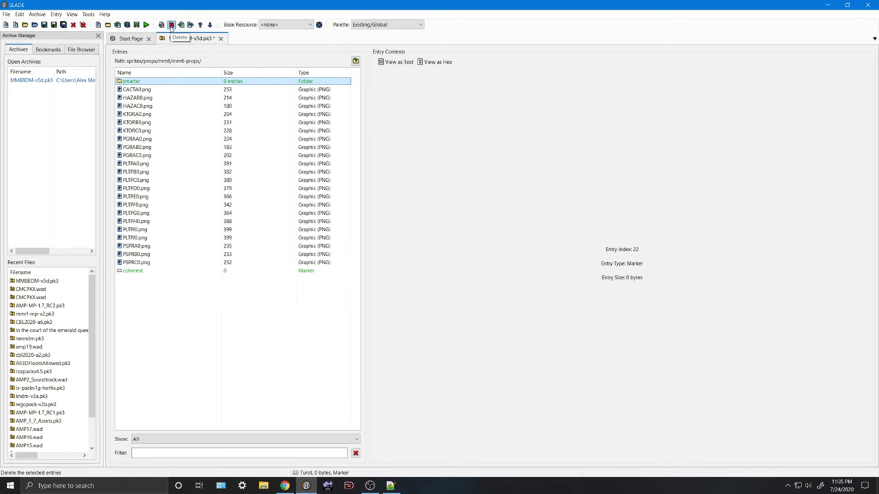
- Delete the smarter folder and then the coherent marker, confirming each deletion with Yes
click(171, 24)
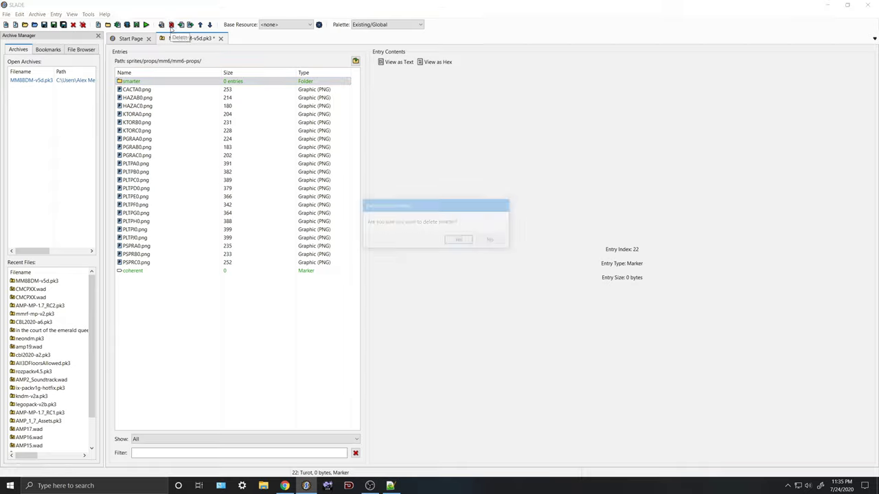
click(458, 241)
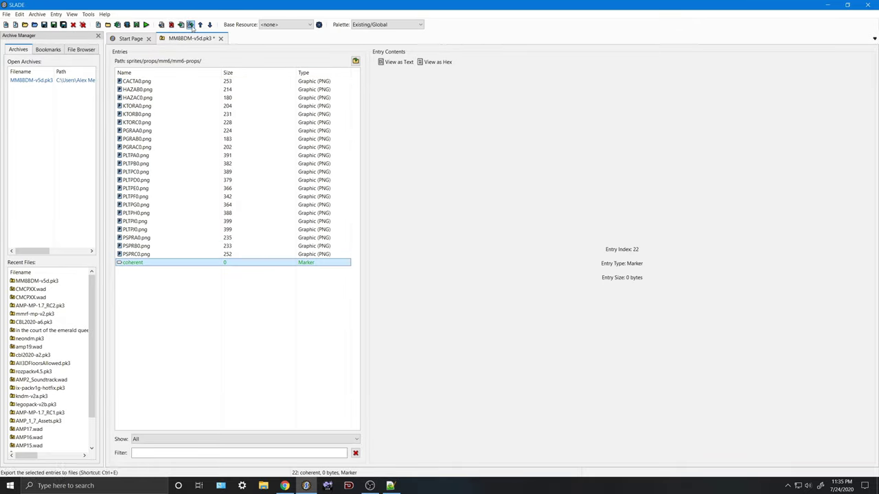
click(171, 25)
click(458, 241)
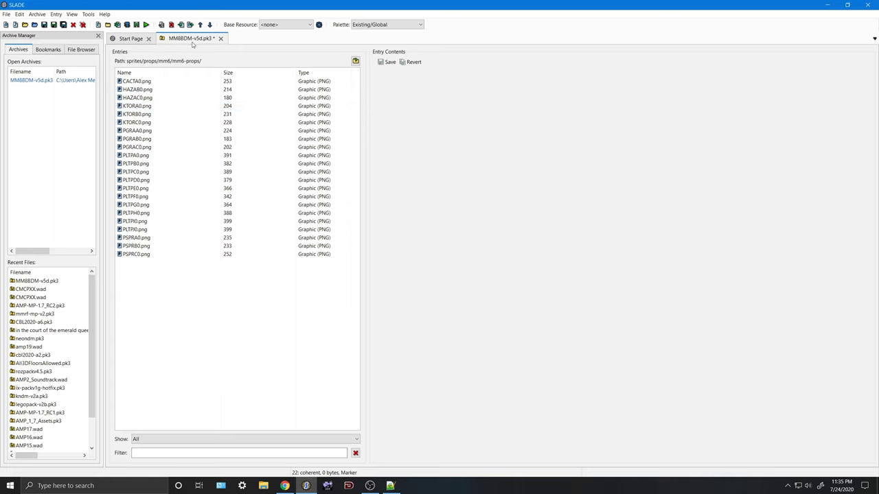
- Select KTORA0 through KTORC0 and export them into the Slade 3 Tutorial files folder
click(180, 114)
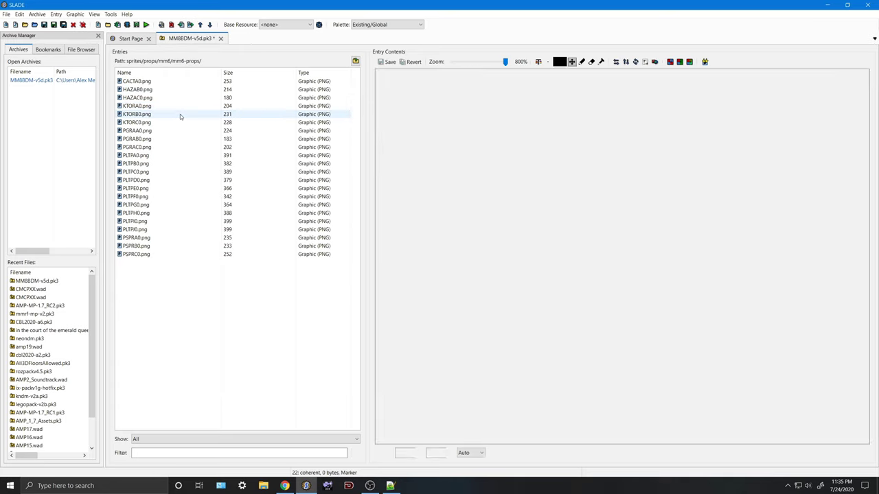
click(180, 107)
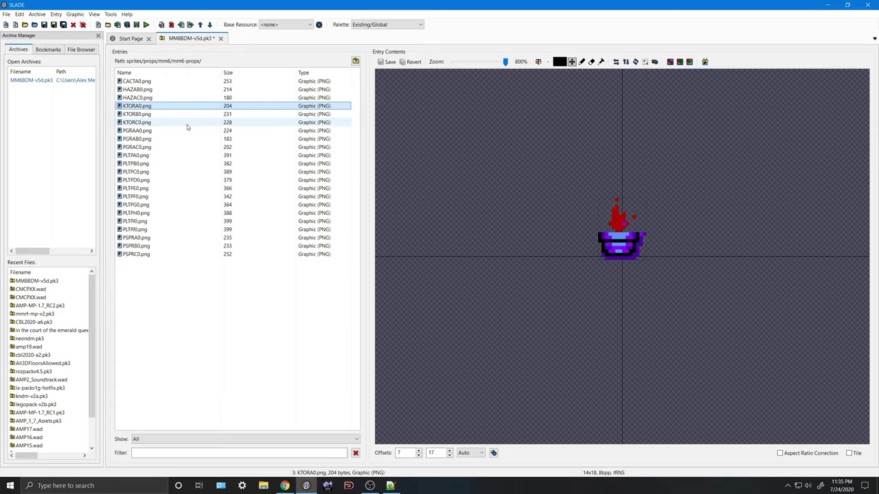
shift+click(186, 125)
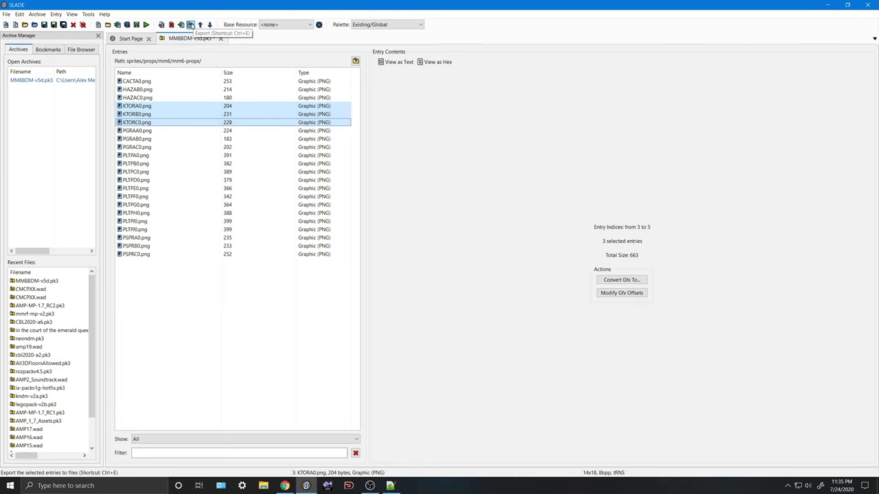
click(190, 25)
drag(191, 25, 370, 79)
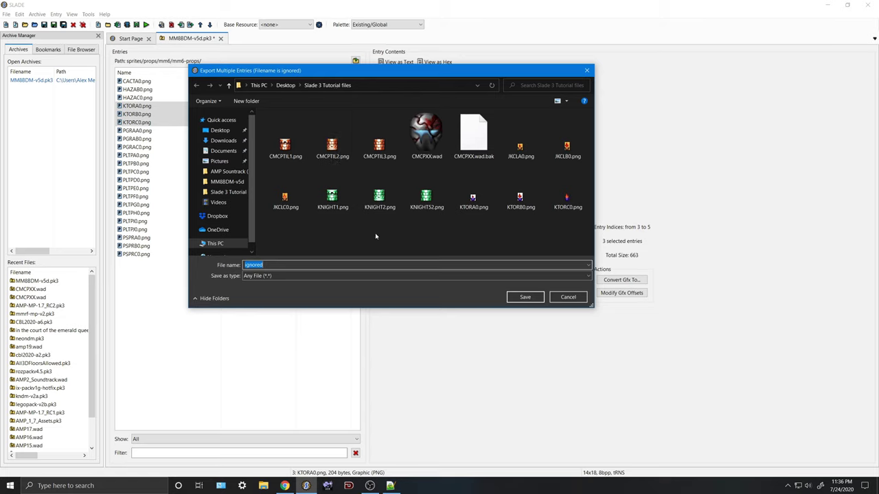
click(467, 226)
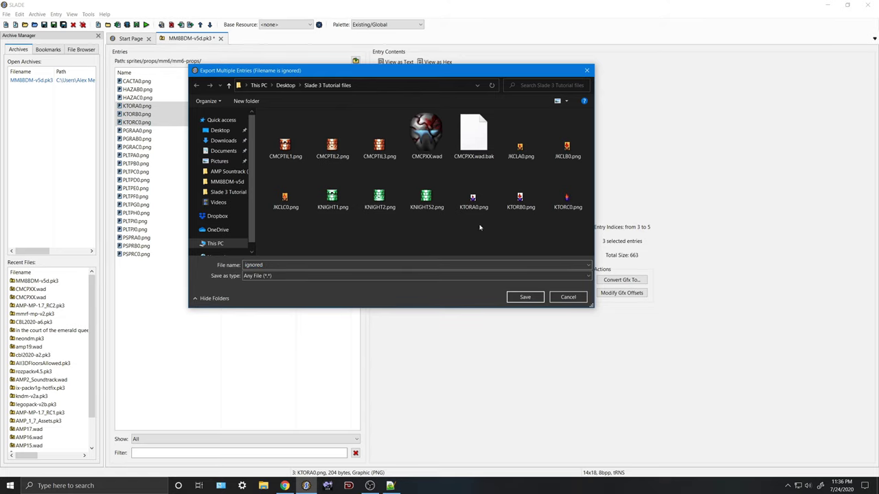
click(525, 297)
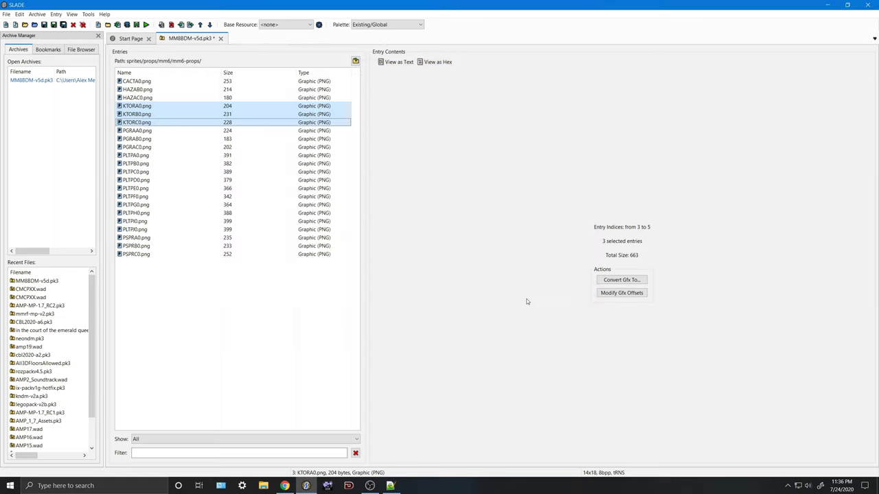
- Check in File Explorer that the exported KTORA0.png appears in Slade 3 Tutorial files
click(263, 485)
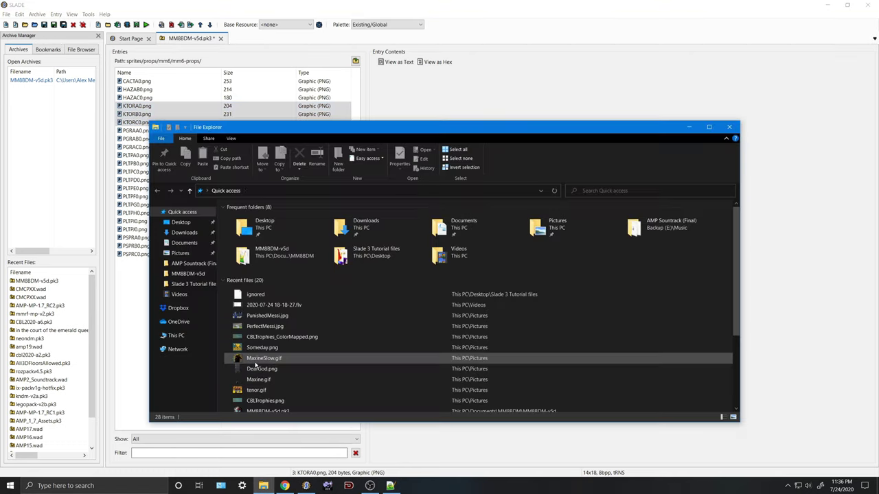
click(185, 285)
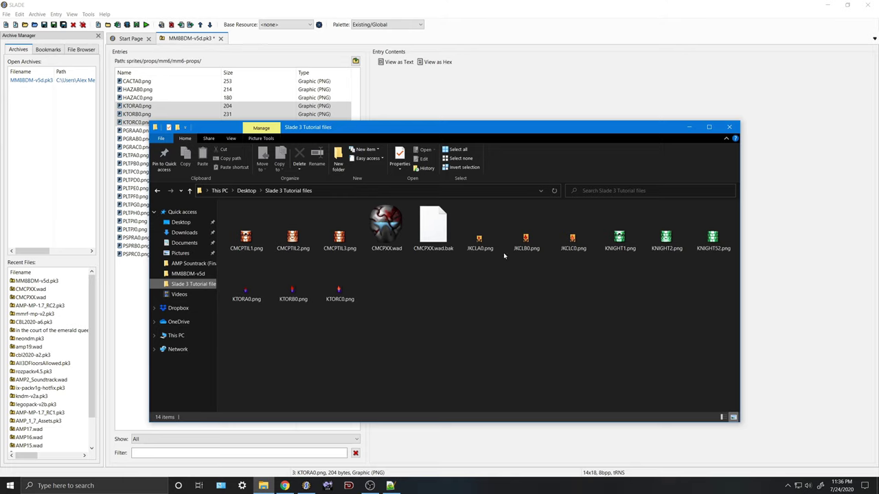
click(258, 297)
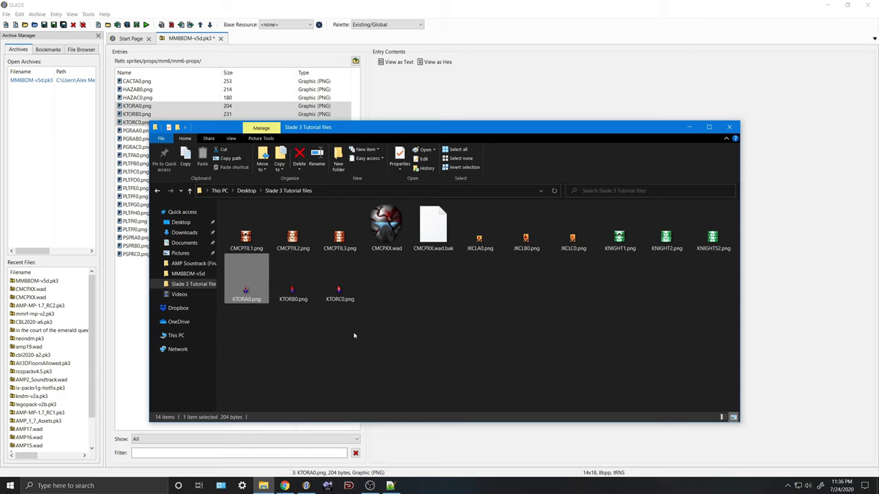
- Move the selected KTOR entries up above HAZAC0, then back down two rows
click(297, 3)
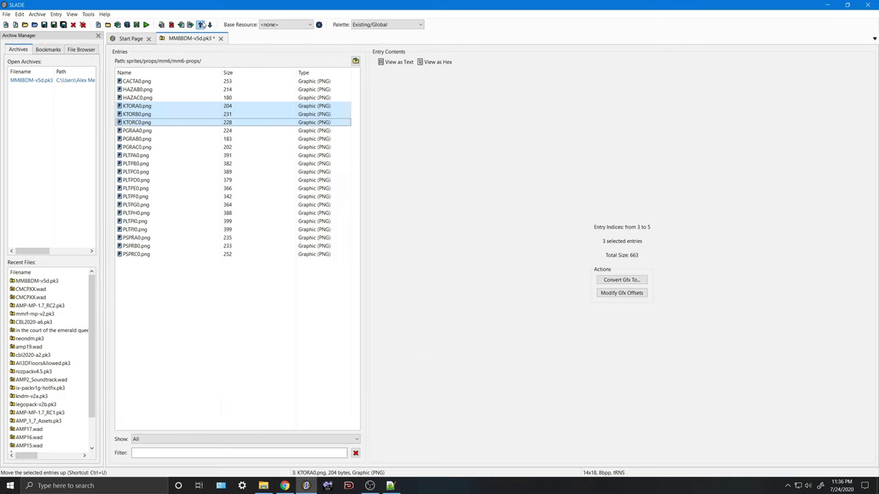
click(209, 24)
click(201, 26)
click(202, 25)
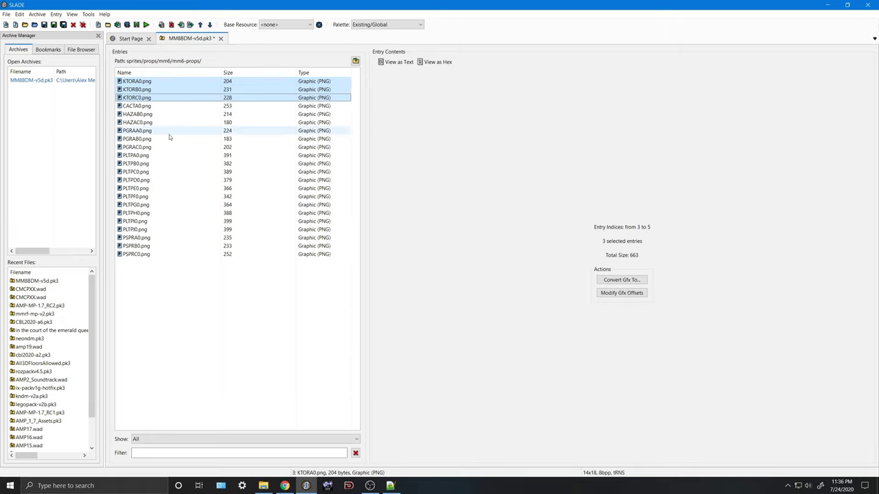
click(209, 25)
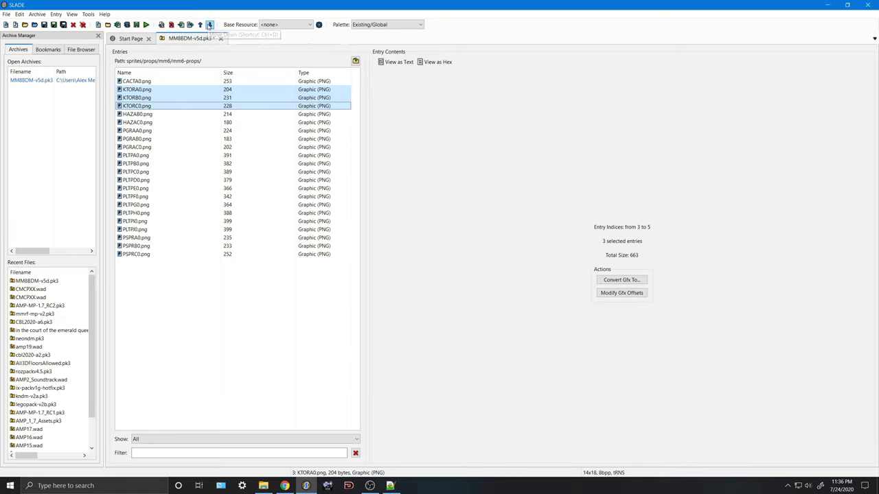
click(209, 24)
- Go up from mm6-props to the archive root and scroll the entry list to the bottom
click(355, 61)
click(355, 61)
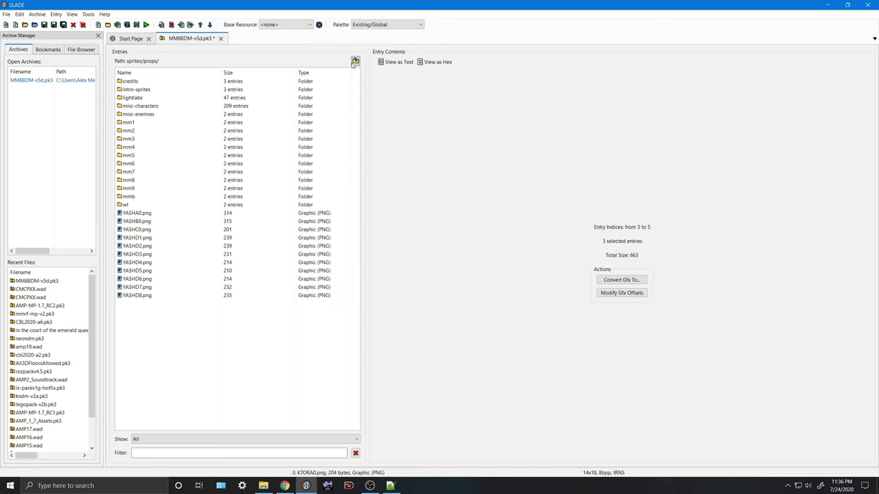
click(355, 61)
click(355, 61)
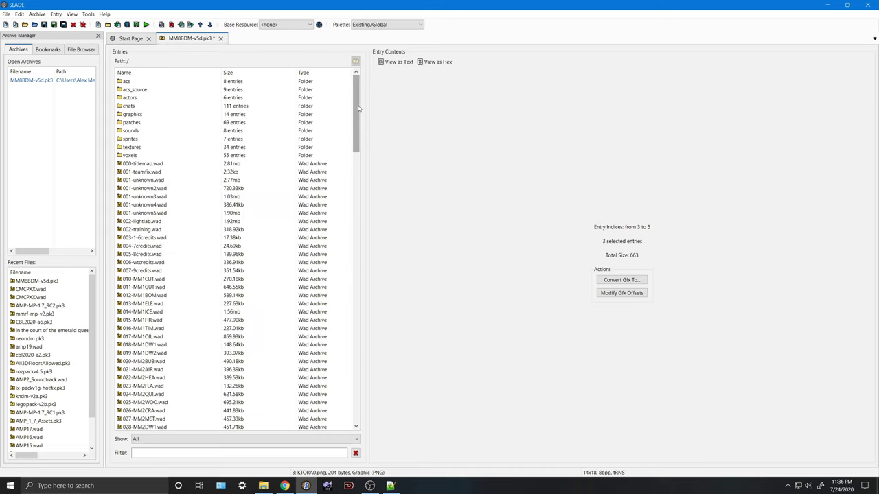
drag(355, 130, 355, 400)
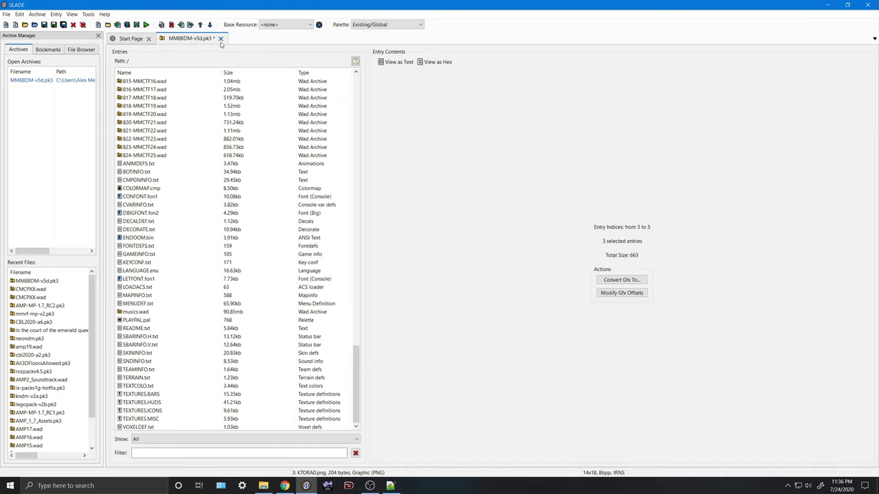
- Export PLAYPAL.pal to the Slade 3 Tutorial files folder, then display README.txt
click(177, 320)
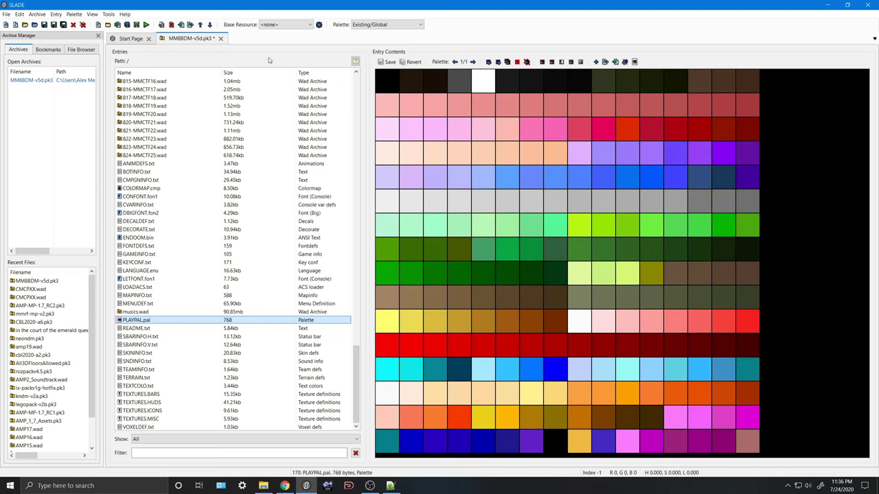
click(199, 24)
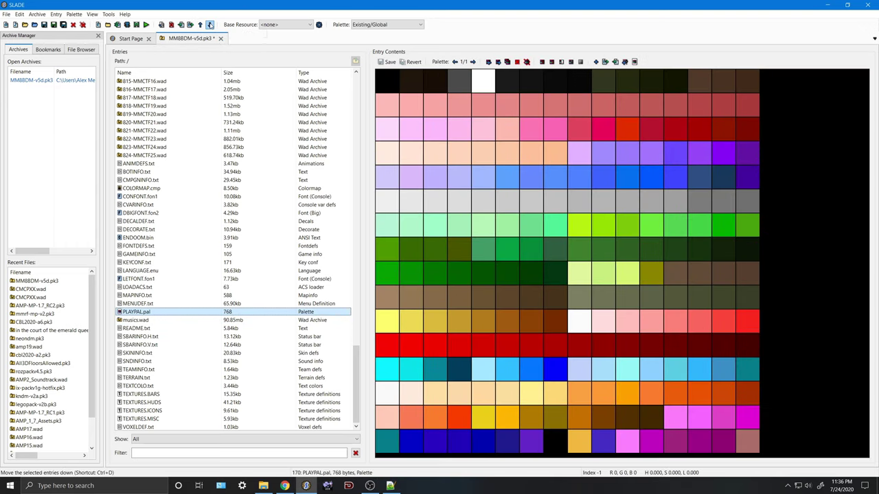
click(210, 25)
click(190, 24)
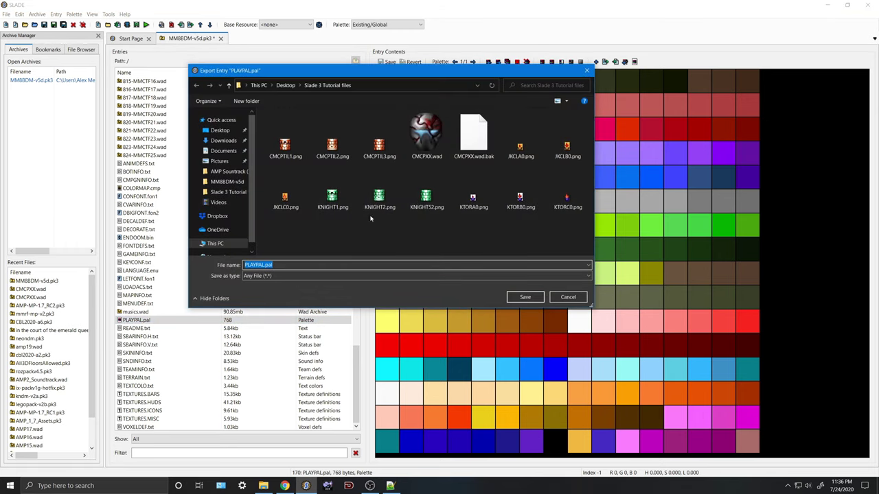
click(523, 296)
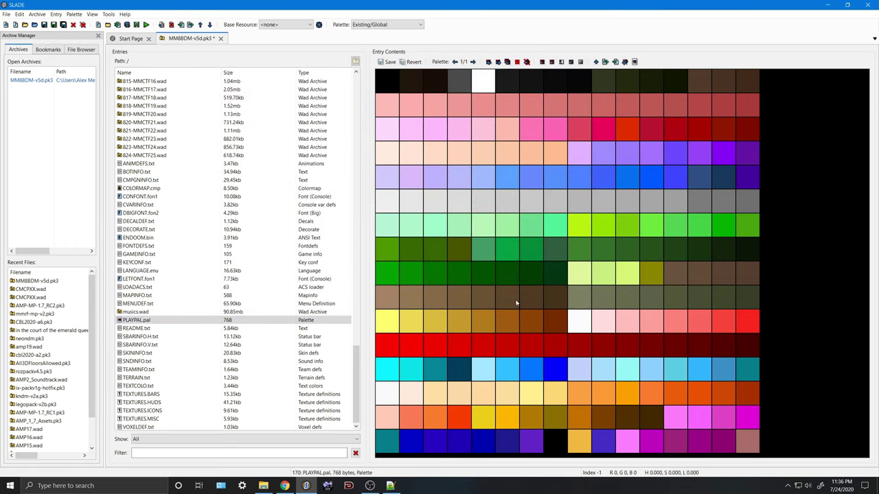
click(267, 337)
click(252, 330)
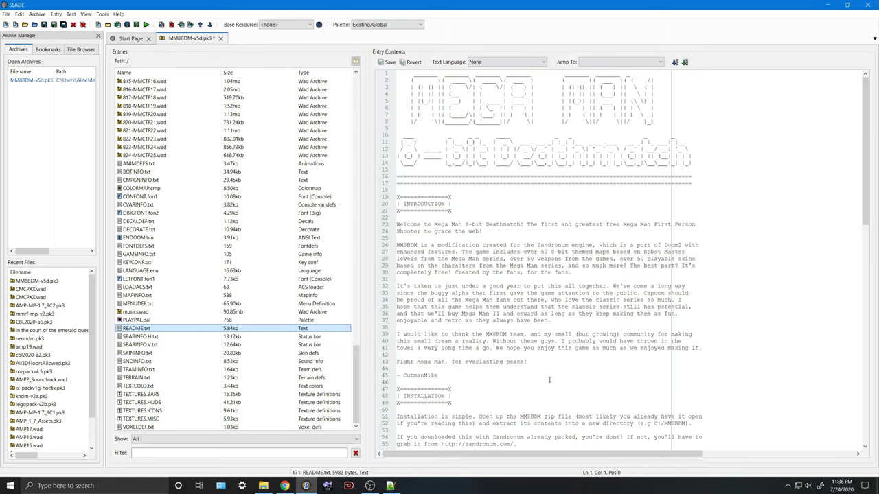
- Scroll down through the README.txt text and back up to the top
scroll(549, 379, down, 20)
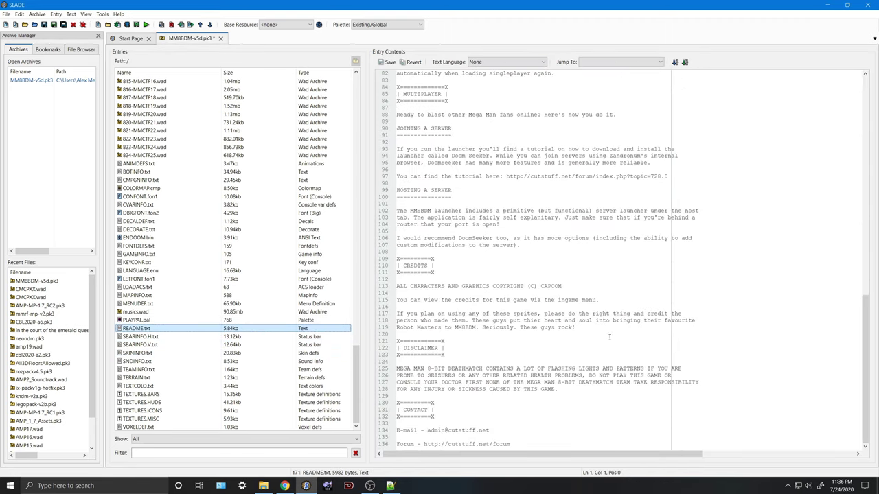
scroll(492, 316, up, 6)
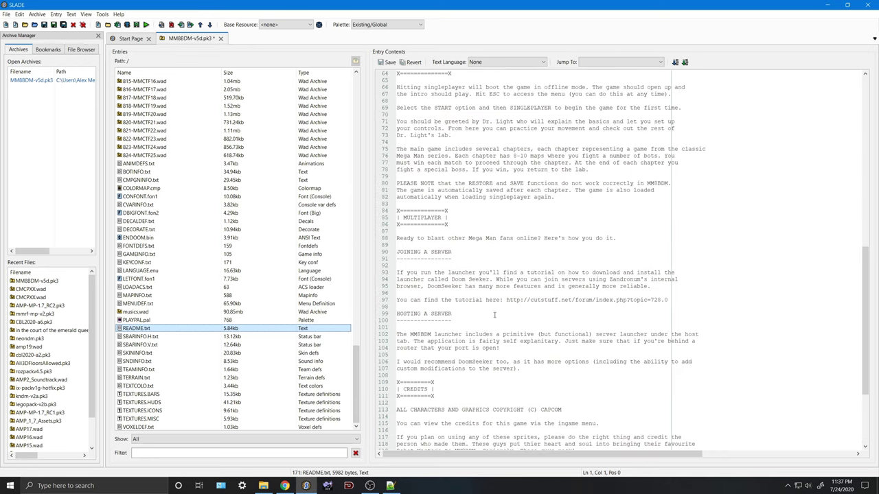
scroll(492, 316, up, 9)
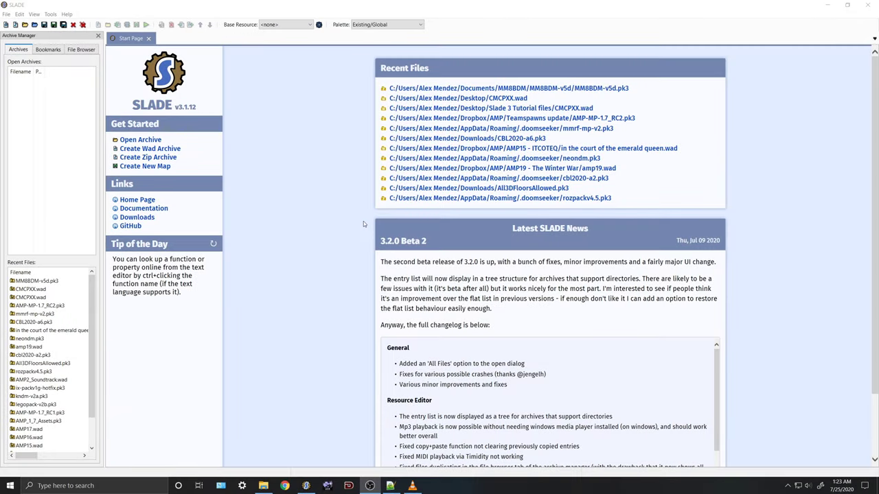
- Load CMCPXX.wad via Open Archive from the Slade 3 Tutorial files folder
click(24, 24)
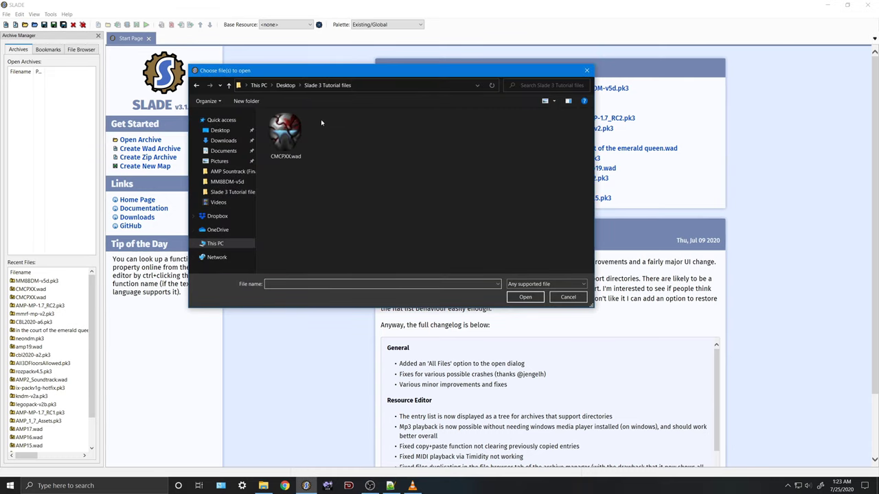
click(291, 139)
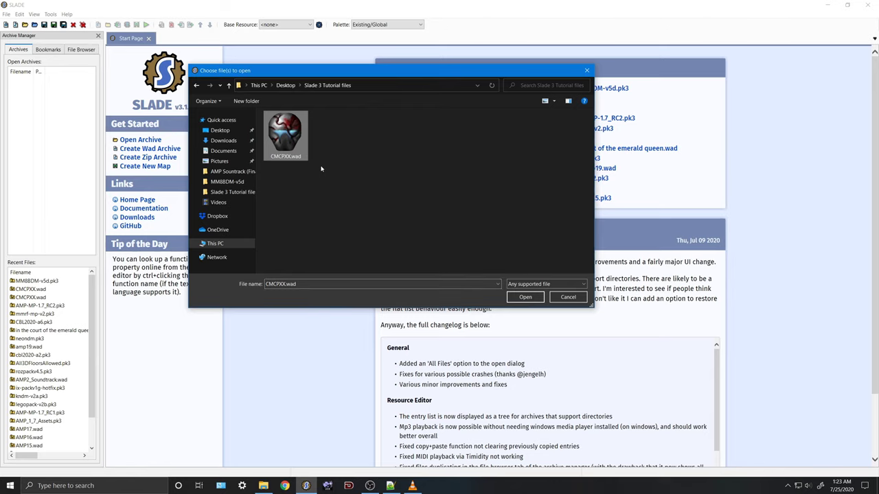
click(532, 298)
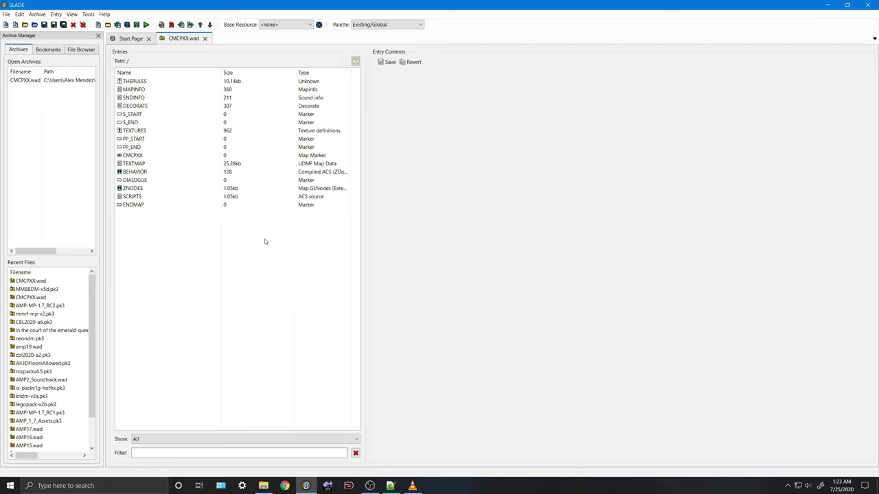
- Browse each entry from MAPINFO down through PP_END to the CMCPXX map preview
click(198, 90)
click(196, 99)
click(196, 106)
click(197, 114)
click(197, 123)
click(199, 131)
click(201, 140)
click(203, 147)
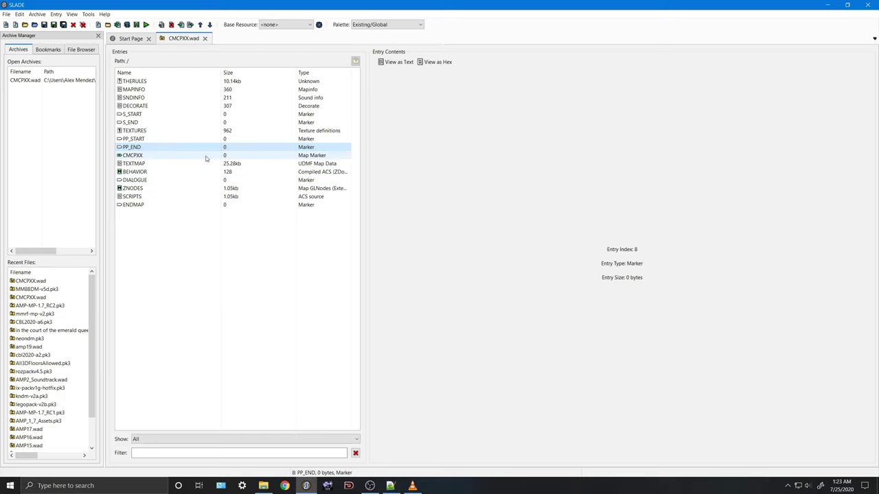
click(205, 154)
- Step back up the entry list from PP_END to the MAPINFO script
click(204, 147)
click(199, 139)
click(194, 131)
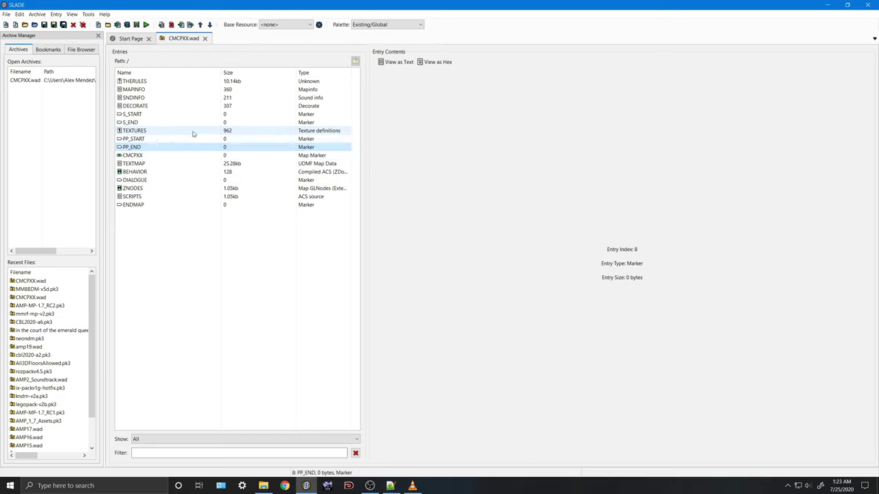
click(184, 122)
click(179, 114)
click(177, 106)
click(171, 97)
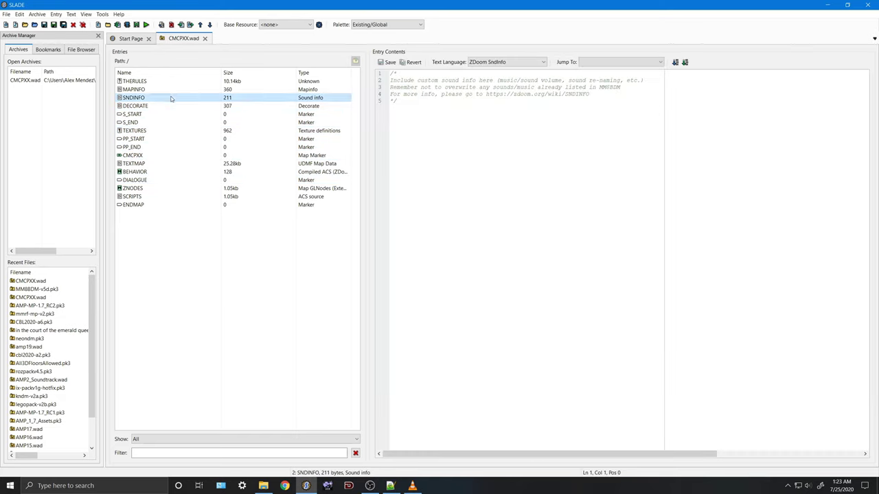
click(171, 90)
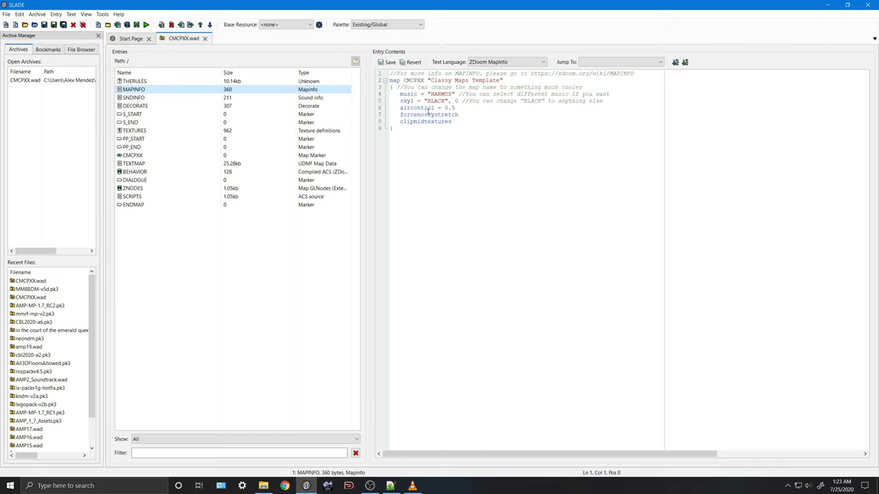
- Select the words map and CMCPXX on MAPINFO line 2, then preview the CMCPXX map
click(444, 134)
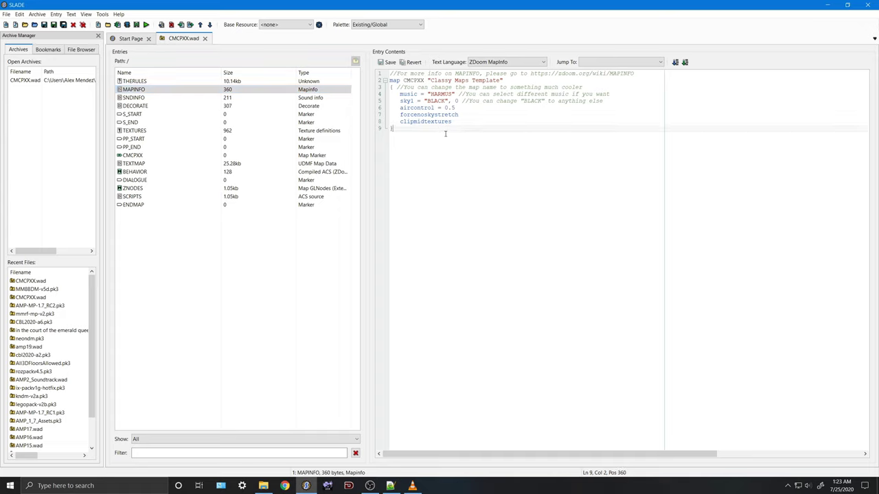
double_click(396, 80)
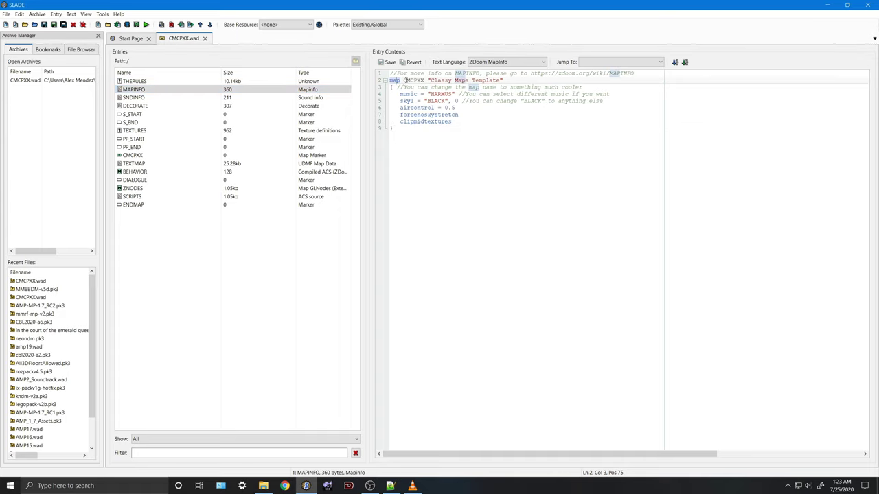
double_click(412, 80)
click(462, 80)
double_click(419, 80)
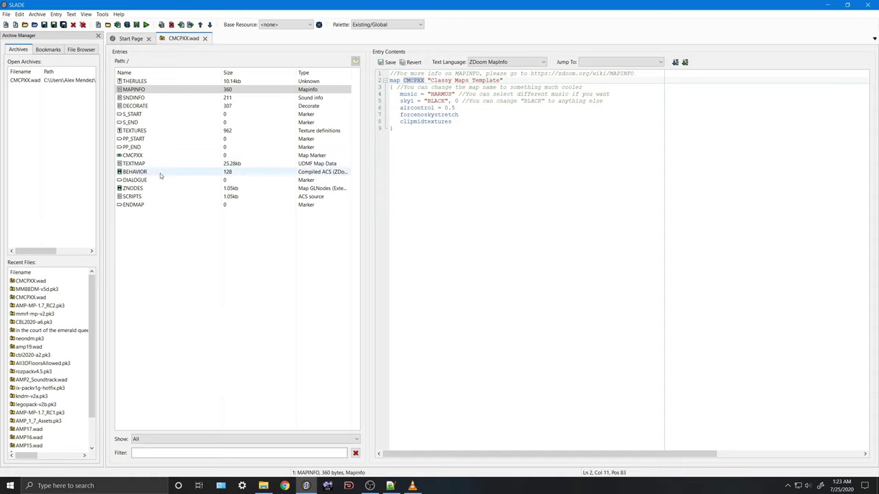
click(152, 157)
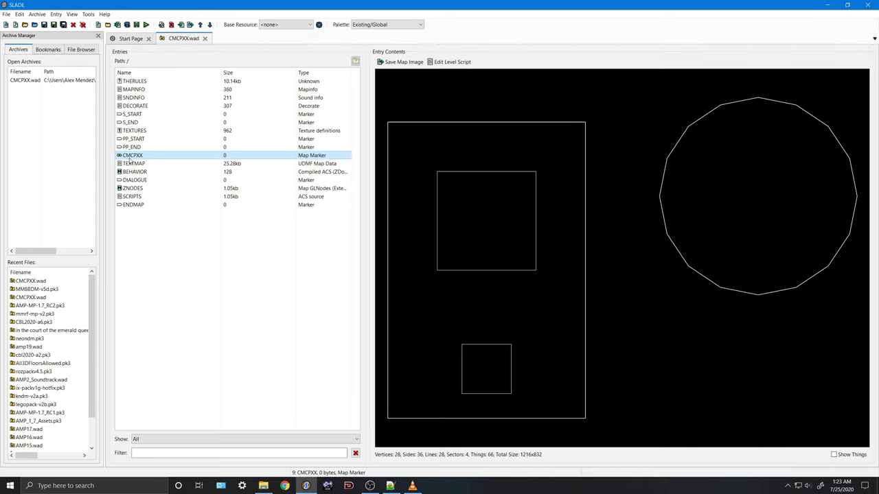
- Replace the map name's last character on line 2 (5, then 4) and save MAPINFO
click(137, 90)
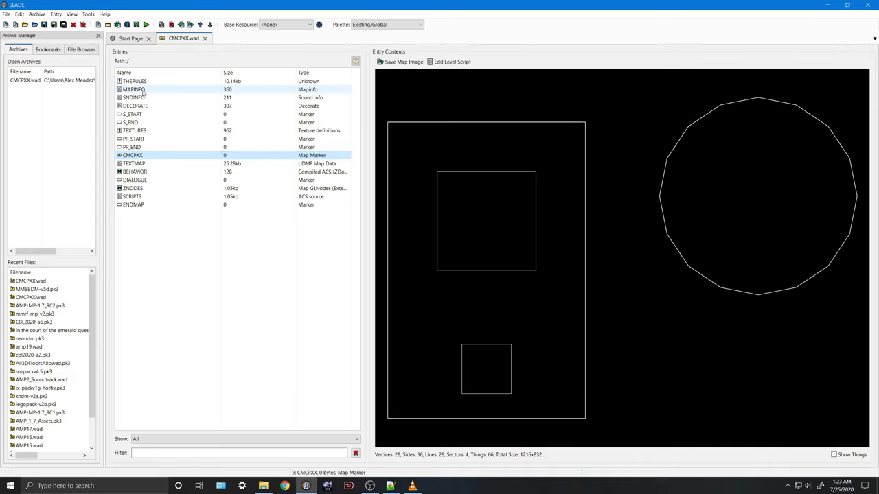
click(410, 80)
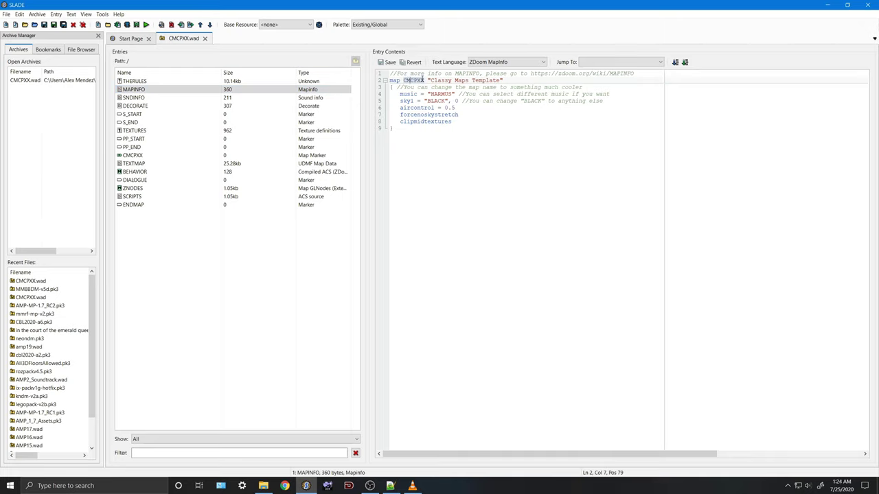
click(425, 80)
key(BackSpace)
text(5)
key(BackSpace)
text(4)
click(301, 156)
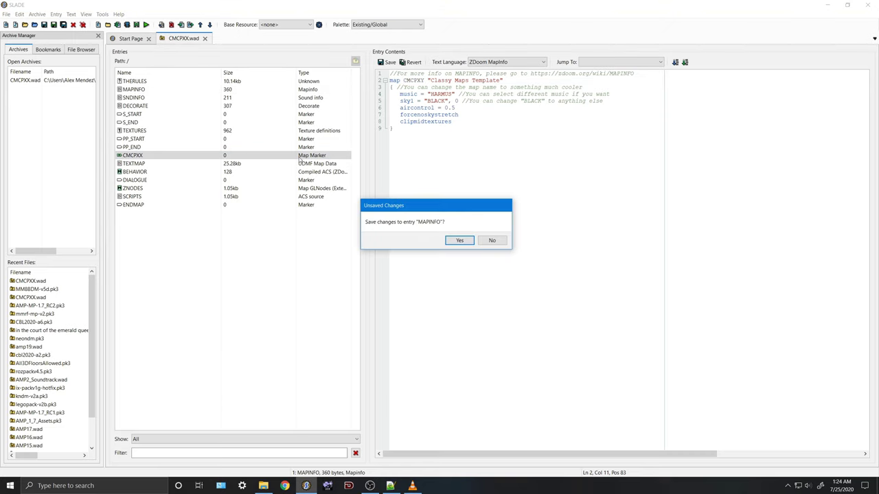
click(461, 239)
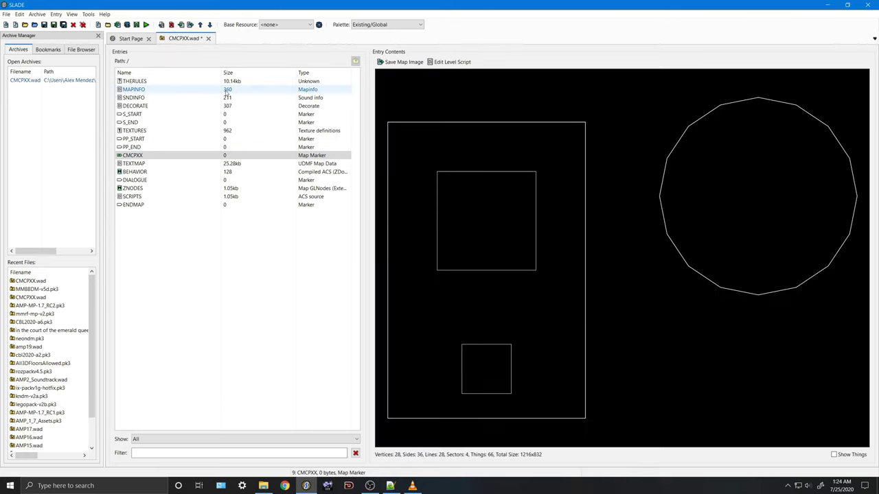
- Back in MAPINFO, select the map name CMCPXX, then the music keyword on line 4
click(151, 90)
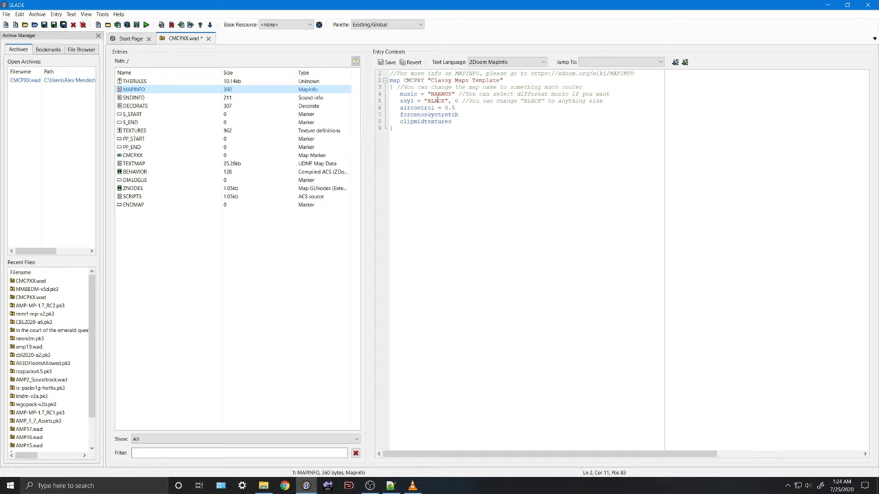
click(423, 80)
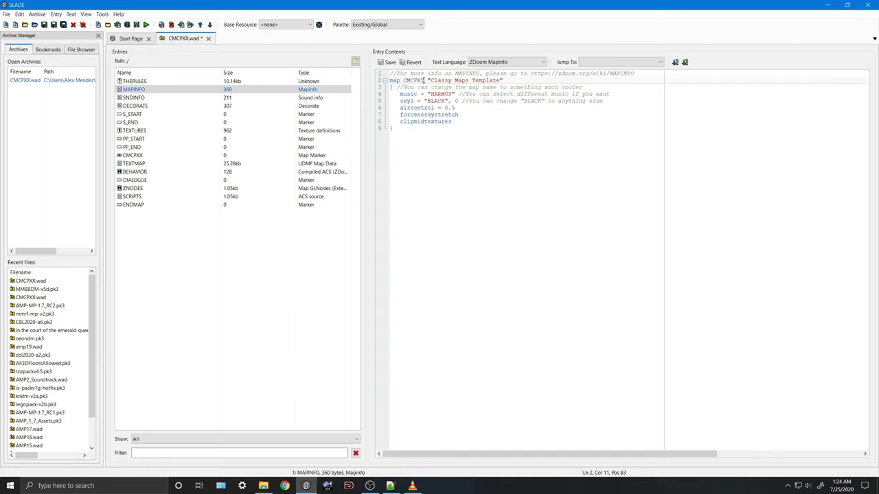
double_click(423, 80)
click(416, 94)
double_click(407, 94)
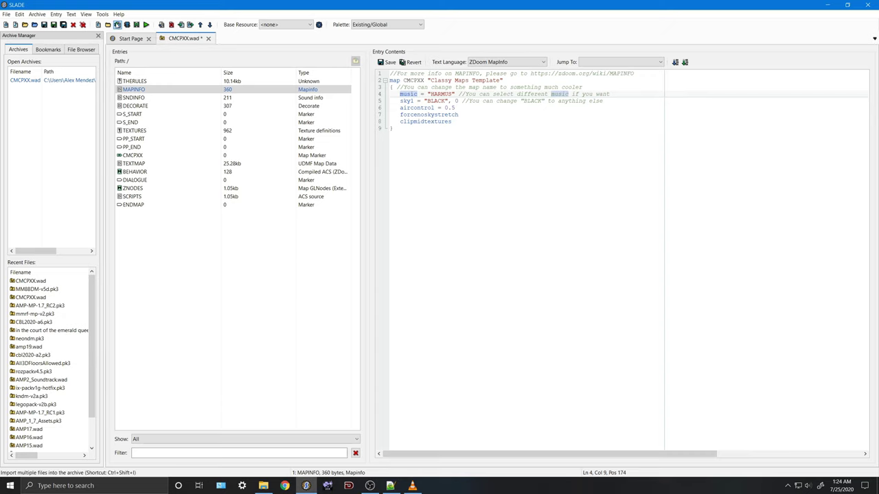
- Import Bside_08.ogg from AMP Soundtrack (Final) as BSIDE_08, without saving MAPINFO changes
click(100, 25)
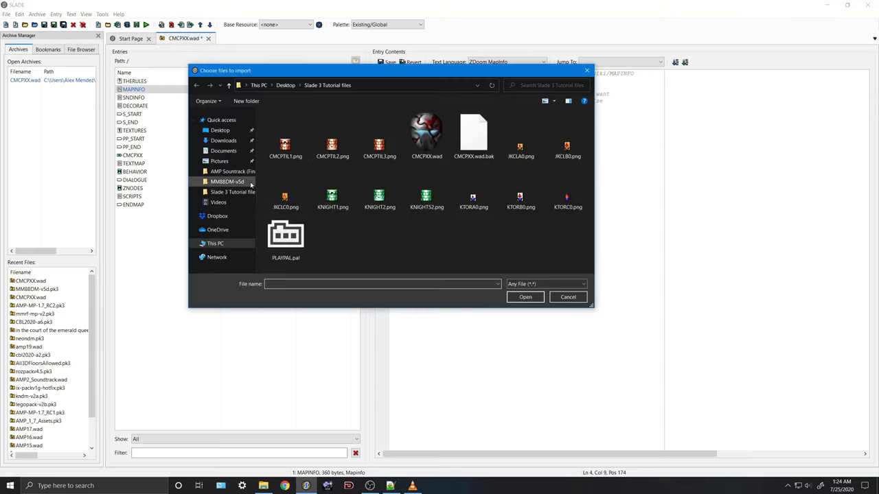
click(217, 171)
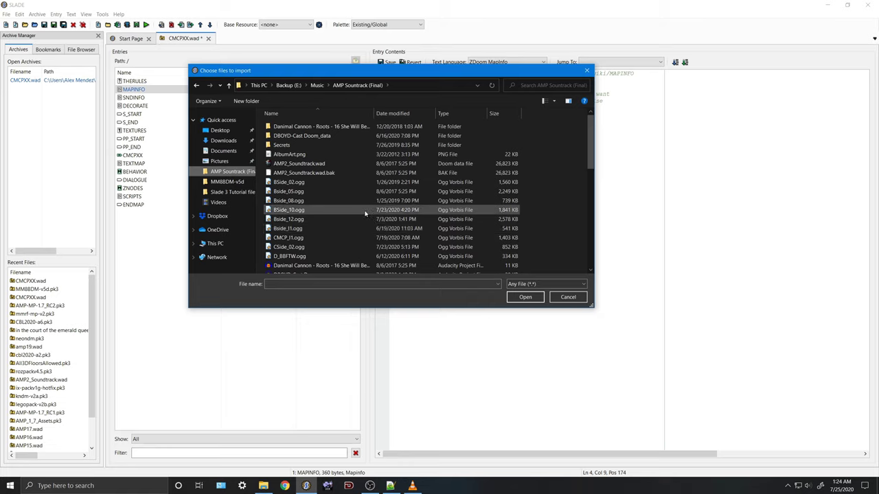
click(362, 205)
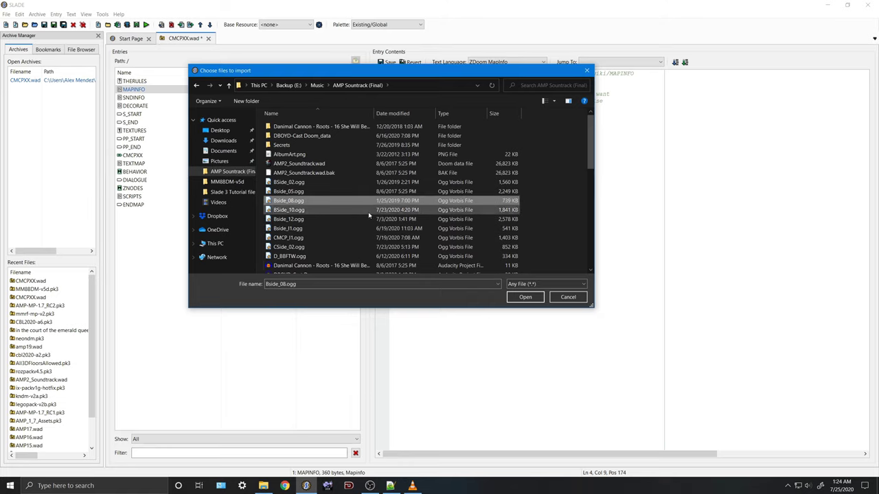
click(525, 297)
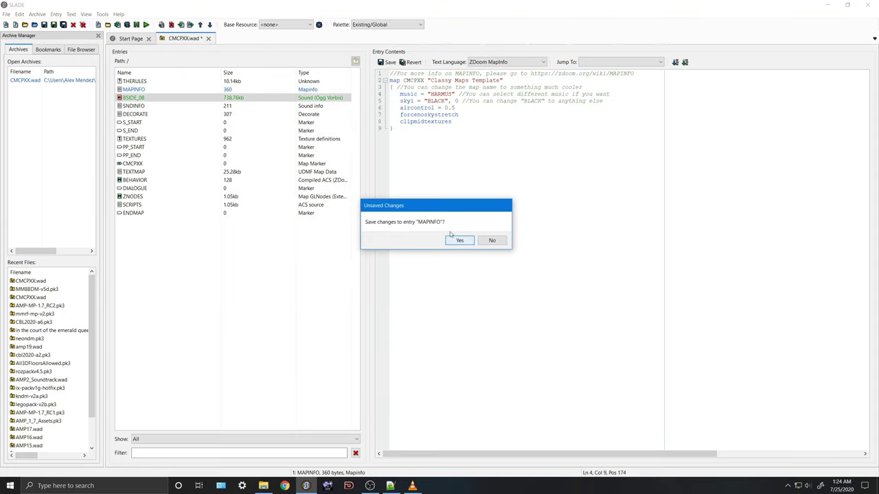
click(492, 240)
click(265, 90)
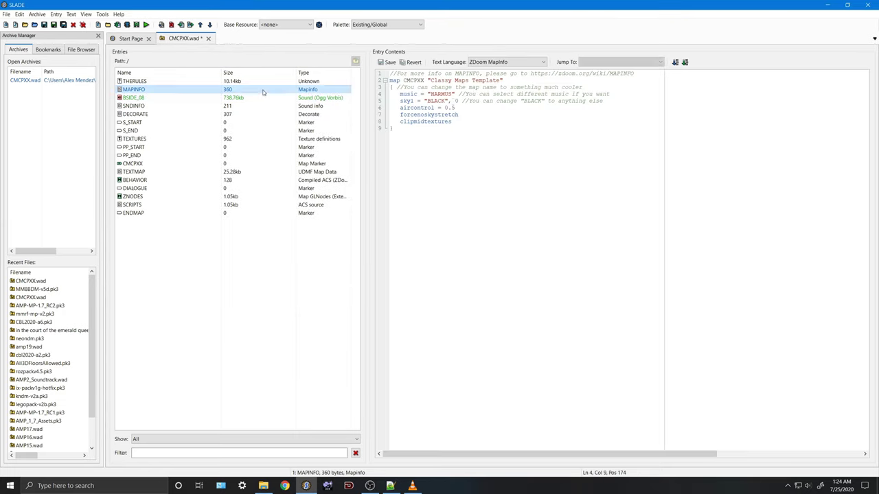
- Replace the music name HARMUS with BSIDE_08 on line 4 and save MAPINFO
drag(453, 95, 434, 97)
text(BS)
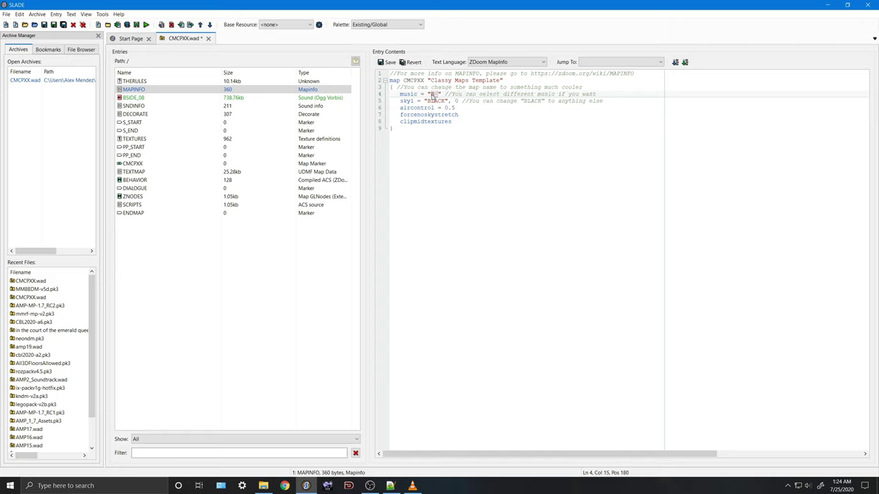
text(IDE_08)
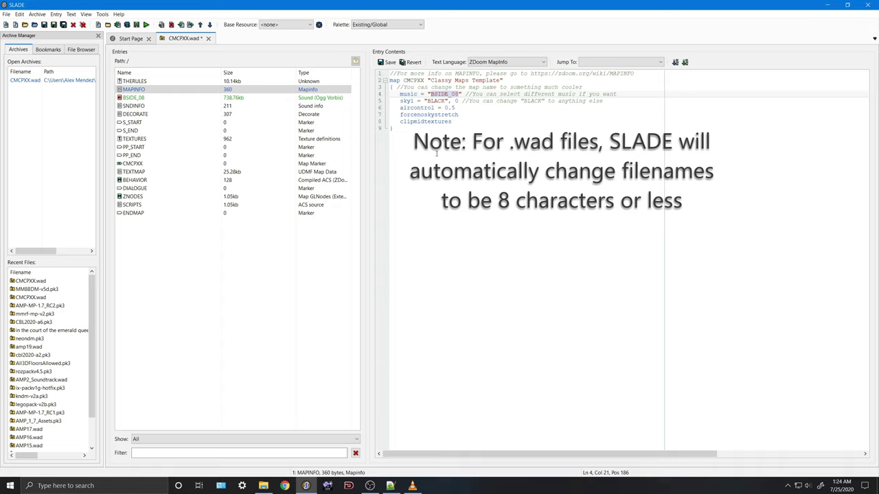
click(386, 62)
- Select the sky name BLACK, the forcenoskystretch line, and the wiki URL on line 1
click(450, 101)
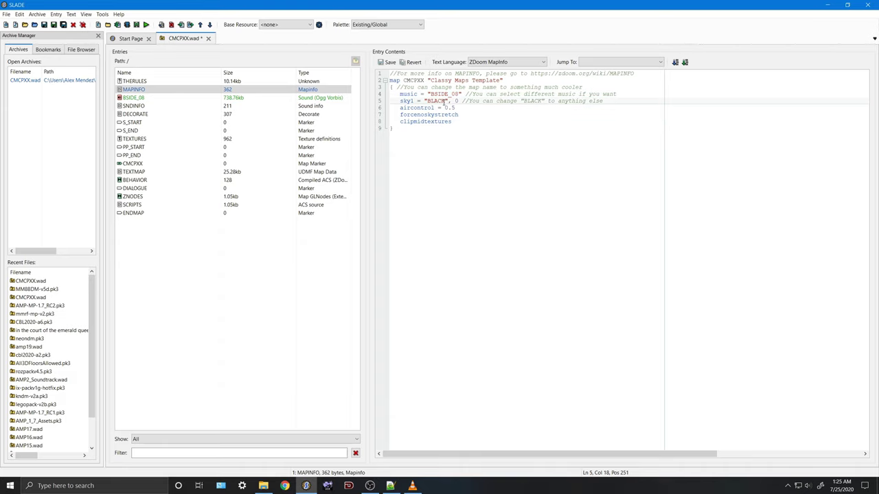
double_click(443, 101)
key(Down)
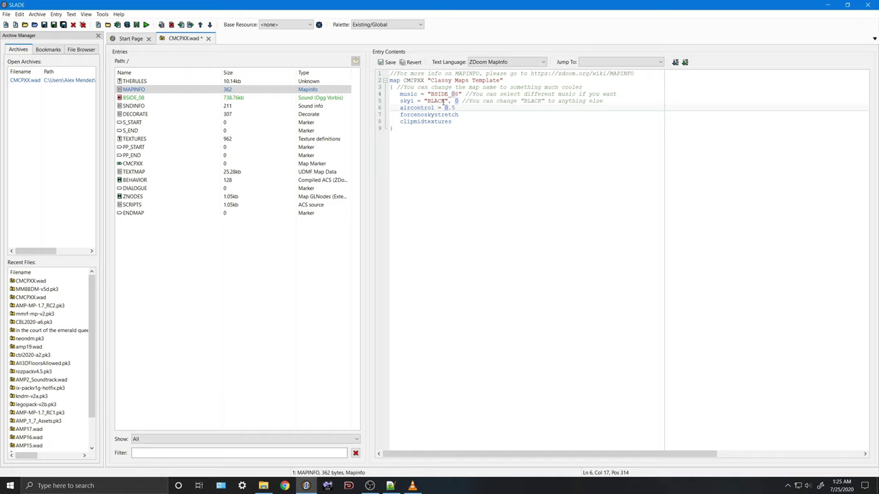
key(Down)
key(shift+Home)
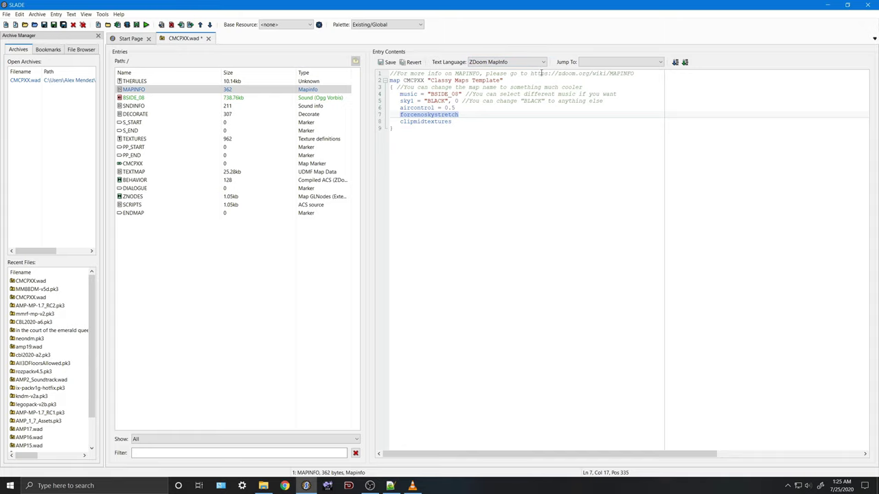
drag(531, 72, 634, 73)
key(ctrl+c)
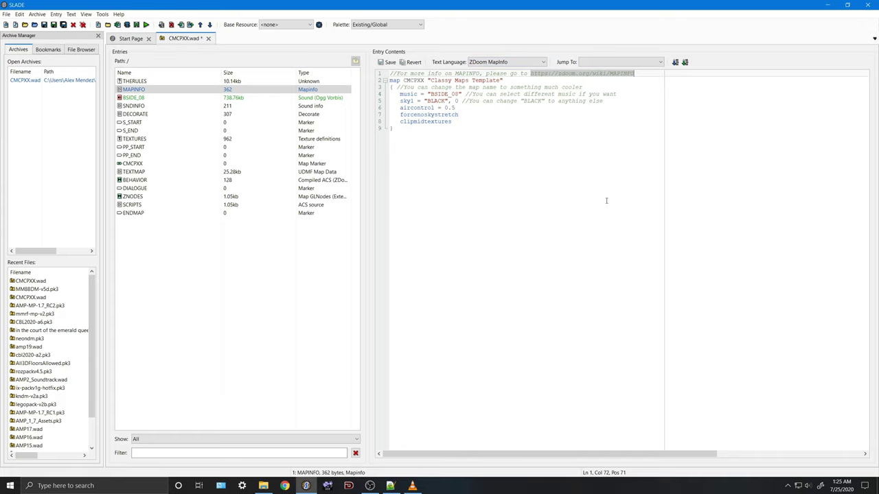
click(284, 485)
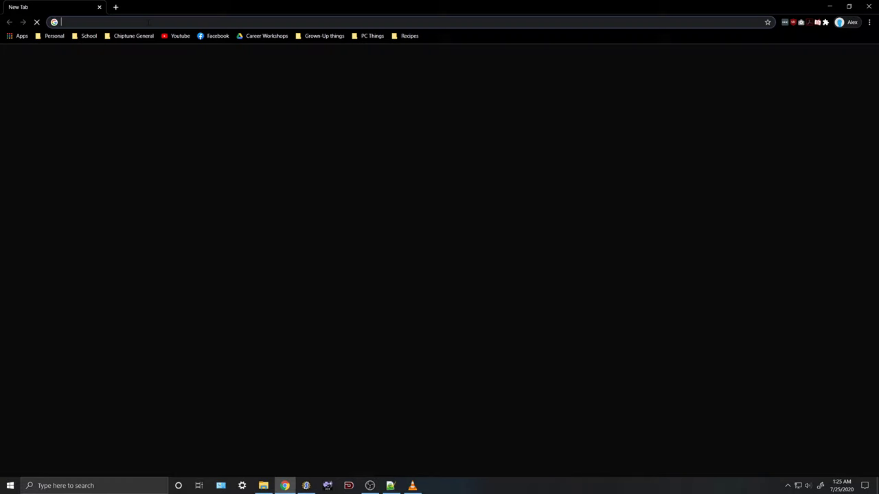
- Load the copied MAPINFO wiki address in Chrome and scroll through the page
click(150, 23)
key(ctrl+v)
key(Return)
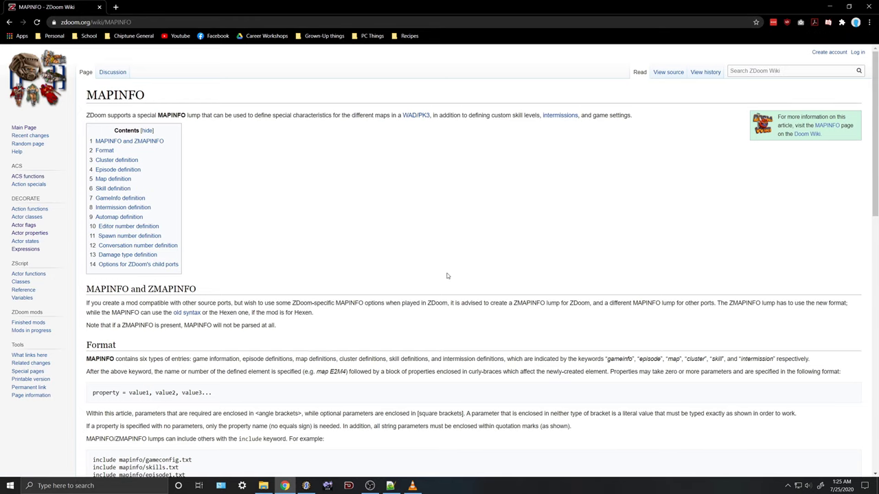
scroll(447, 276, down, 2)
scroll(447, 276, down, 8)
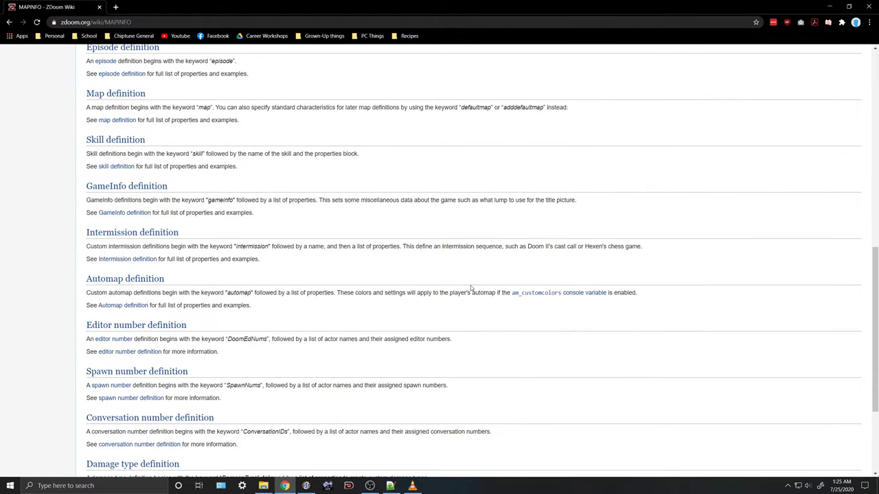
scroll(471, 288, up, 10)
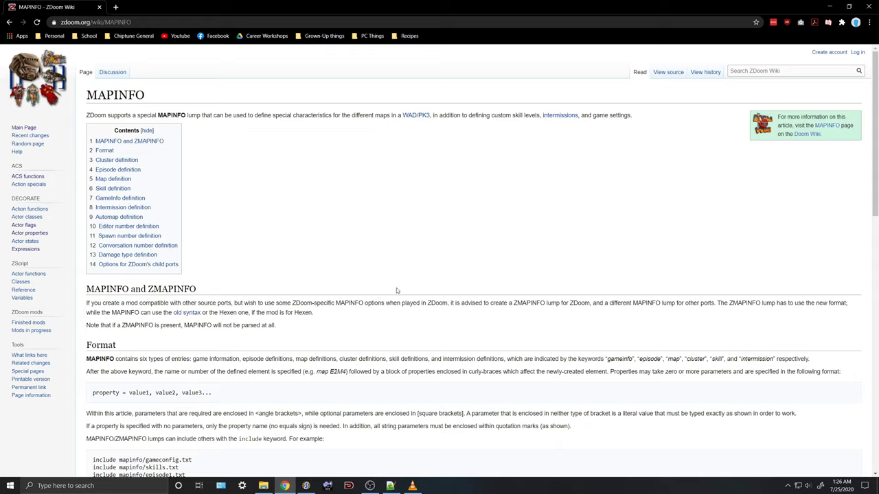
scroll(401, 281, down, 2)
scroll(401, 281, down, 1)
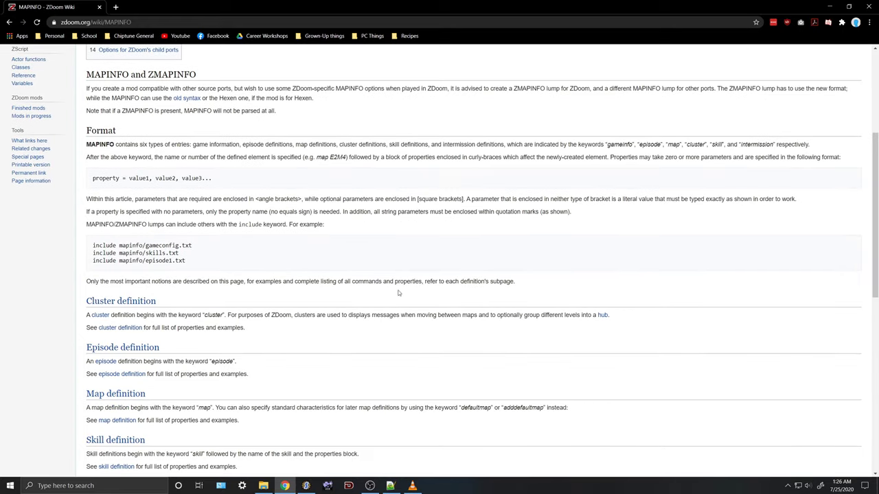
scroll(397, 291, down, 2)
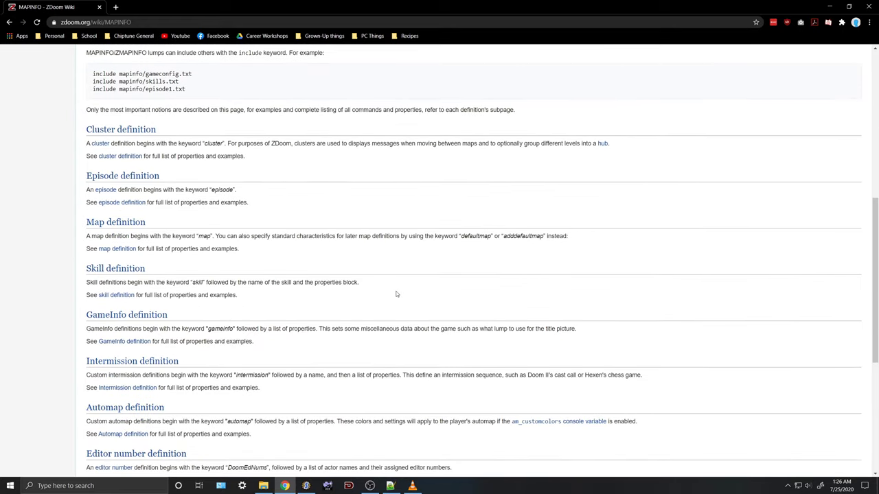
- Find 'force' on the Map definition page, then return to SLADE 3
click(117, 248)
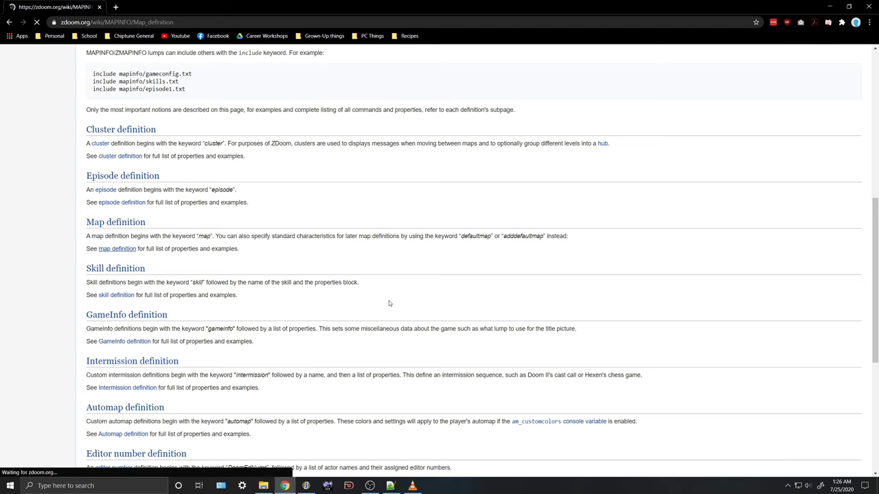
scroll(379, 298, down, 15)
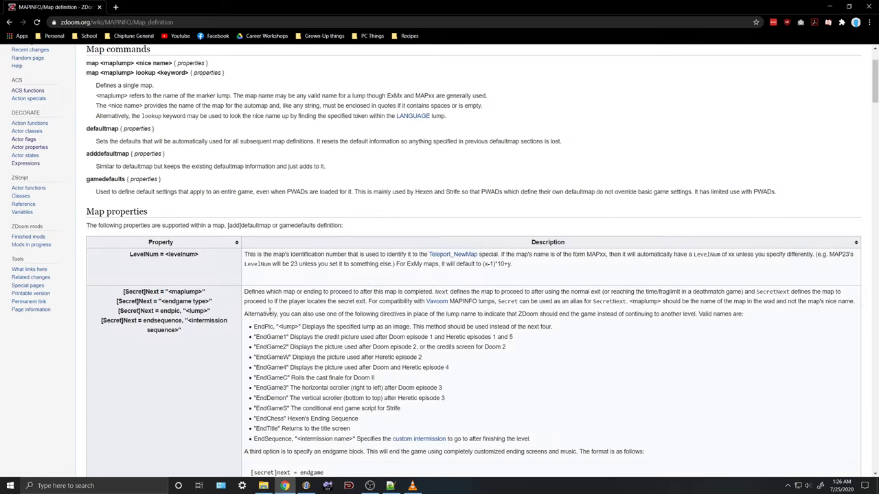
key(ctrl+f)
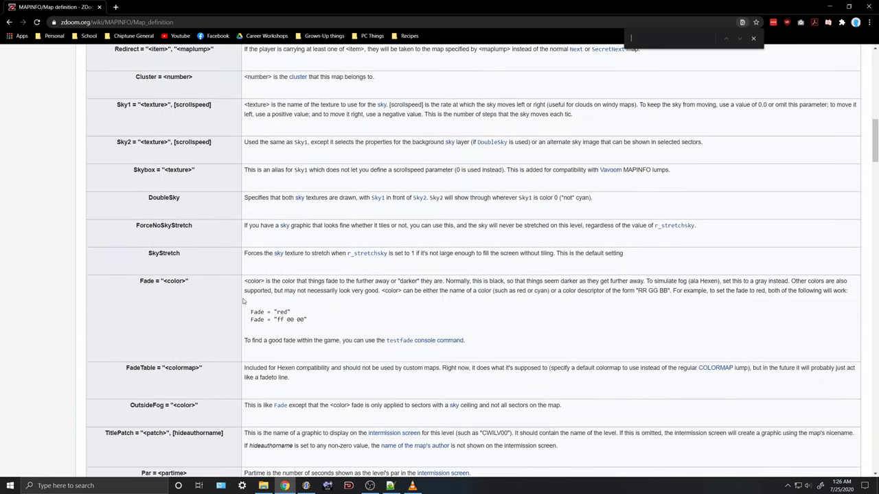
text(for)
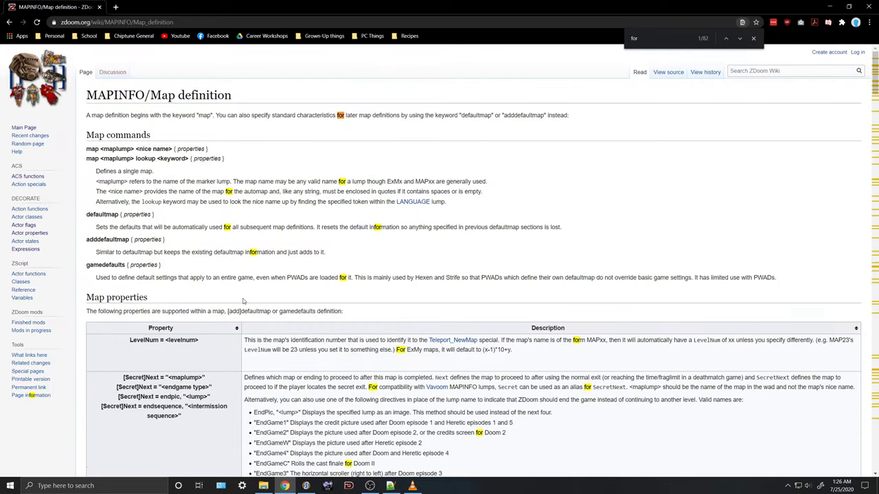
text(ce)
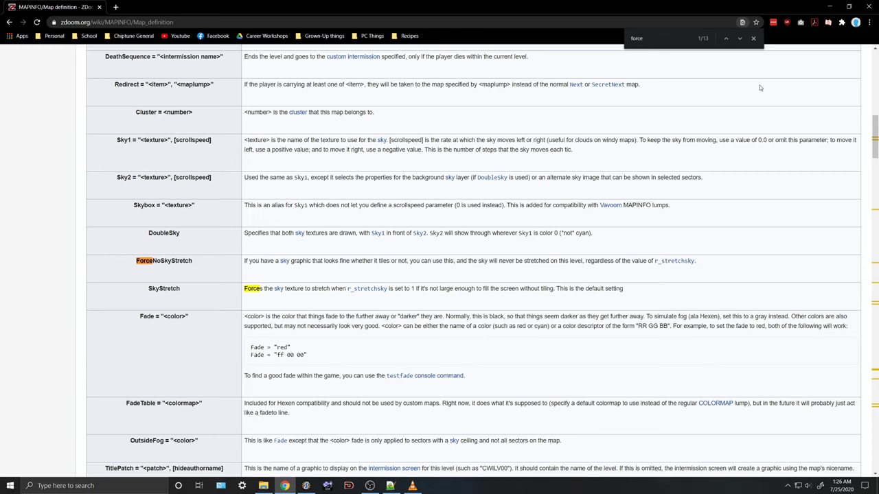
click(753, 38)
scroll(747, 81, up, 10)
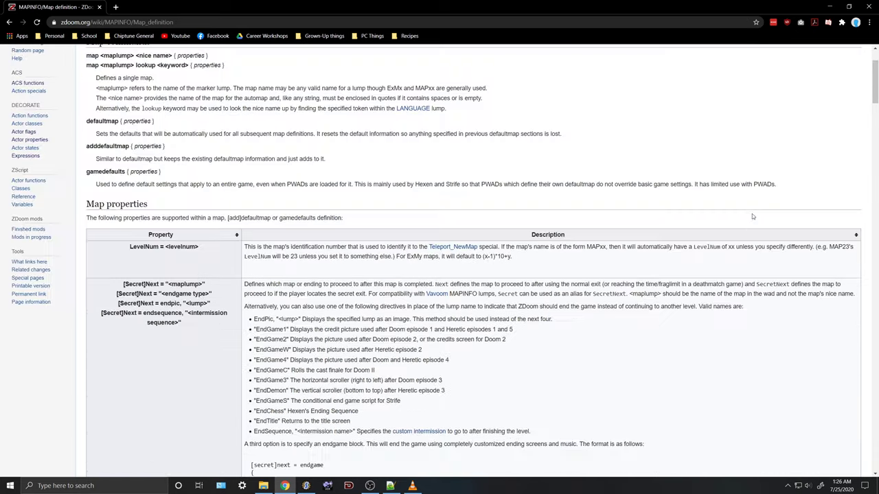
scroll(752, 216, up, 2)
scroll(751, 217, down, 4)
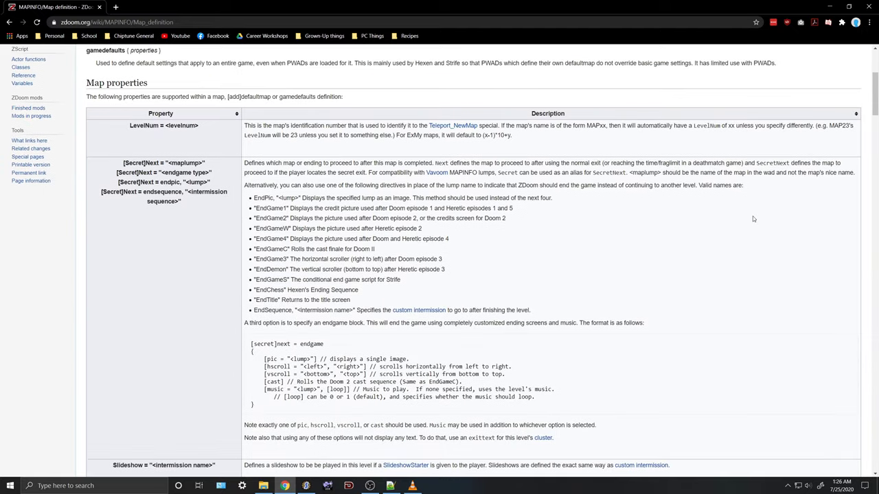
scroll(753, 216, down, 2)
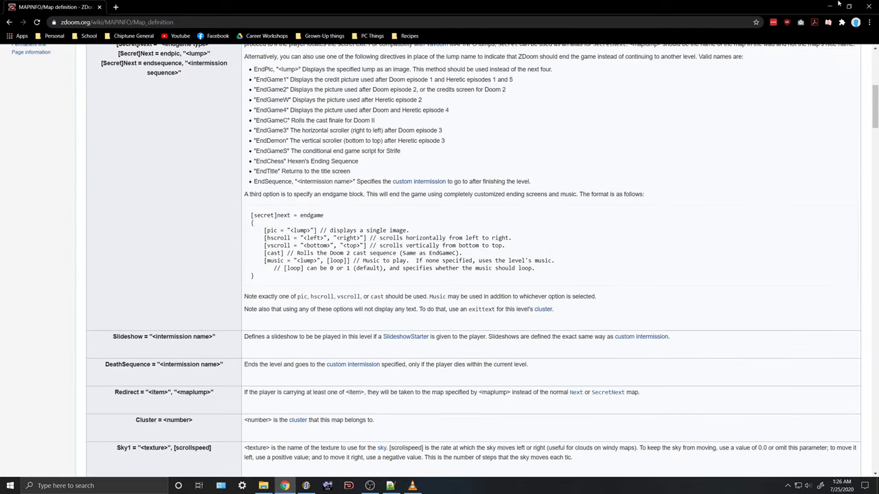
key(alt+Tab)
- Deselect the MAPINFO address, glance at BSIDE_08, and save CMCPXX.wad
click(430, 121)
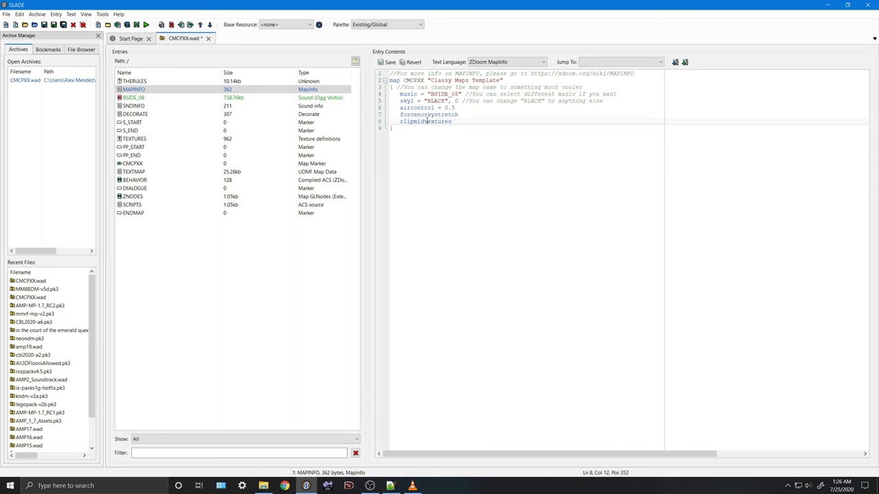
click(312, 98)
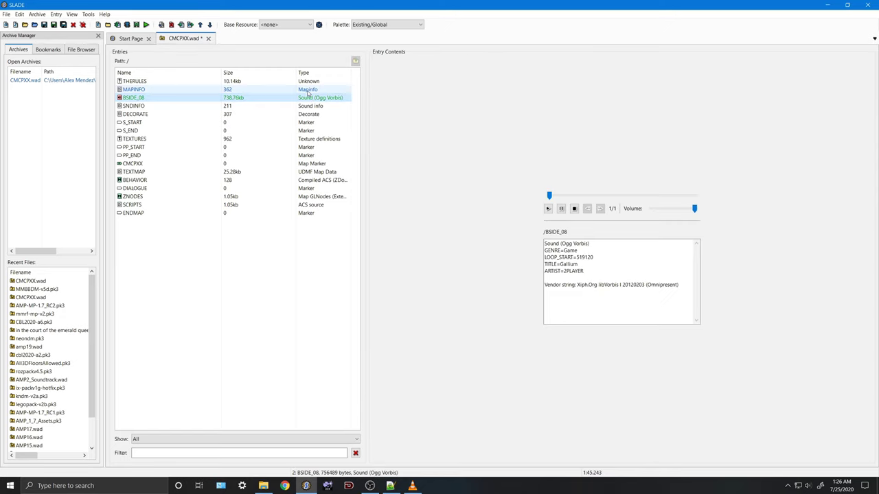
click(309, 90)
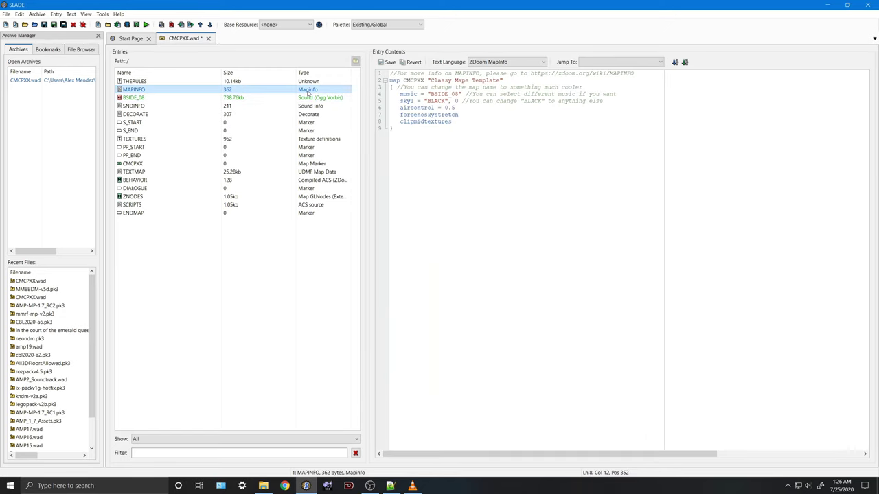
click(44, 25)
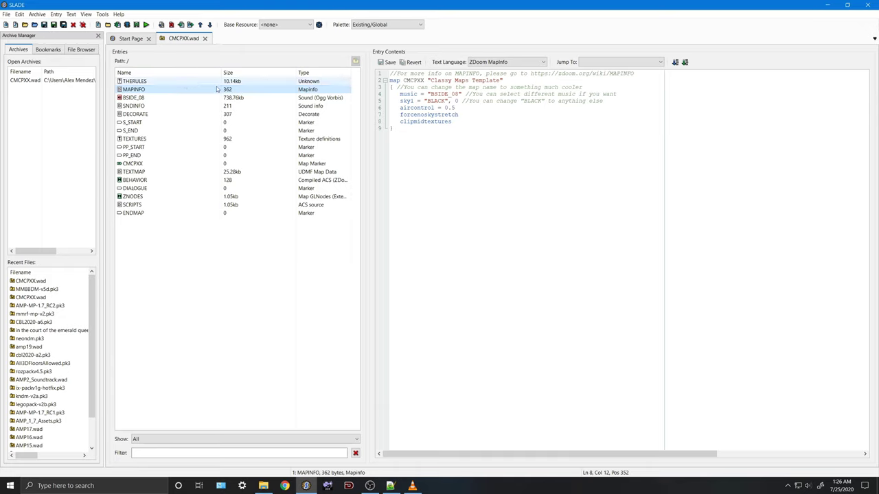
- Play the BSIDE_08 track at a reduced volume, then stop playback
click(300, 99)
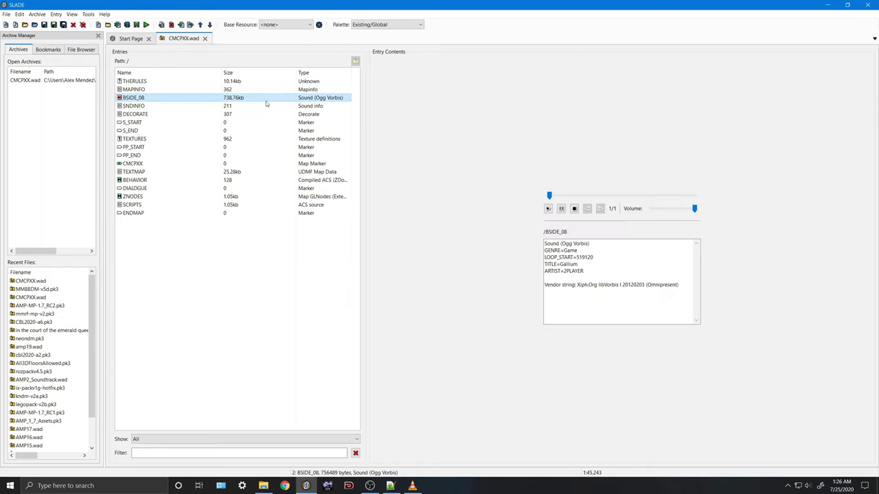
click(228, 114)
click(226, 107)
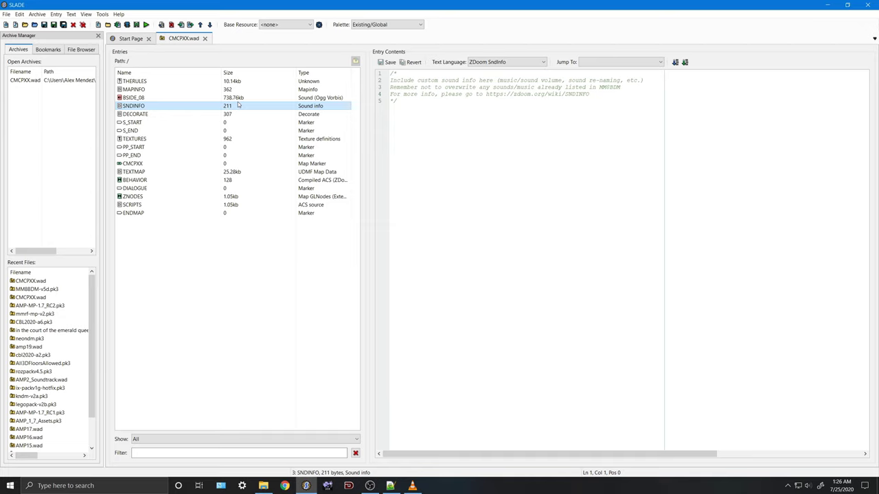
click(240, 98)
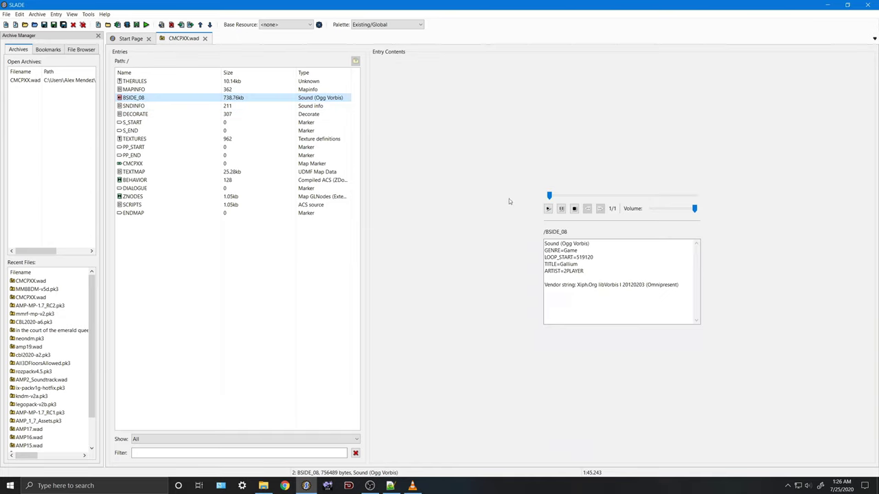
click(547, 208)
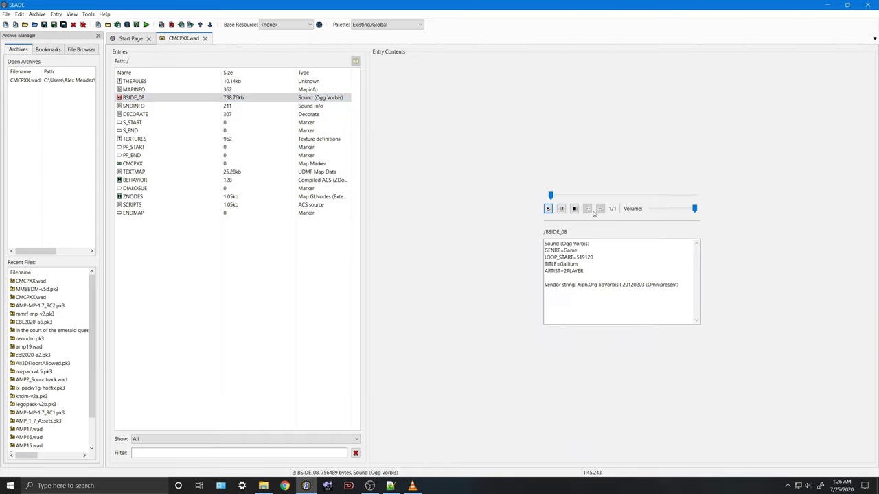
drag(692, 210, 660, 221)
click(574, 210)
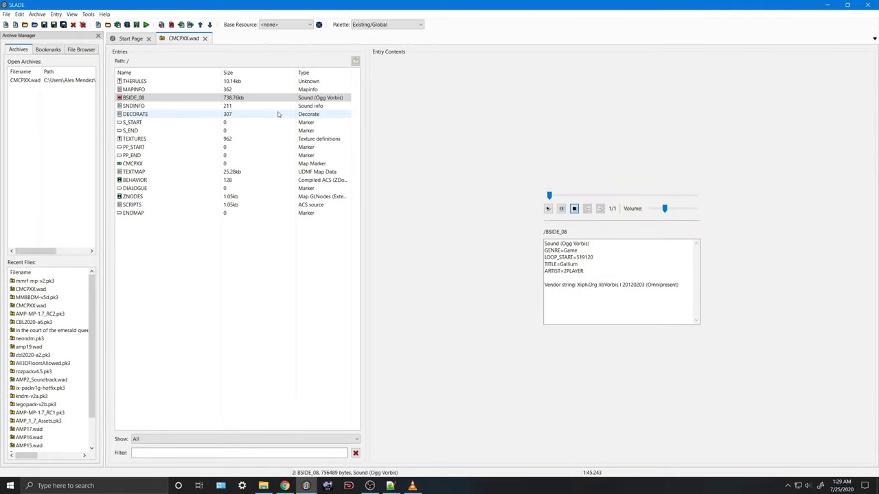
- Add '$musicvolume BSIDE_08 0.8' below SNDINFO's comment block and save the entry
click(272, 108)
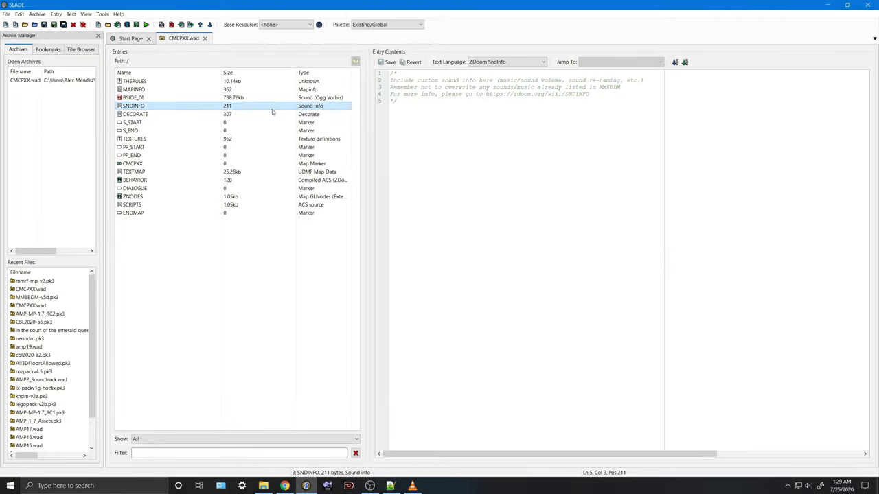
click(449, 102)
key(Return)
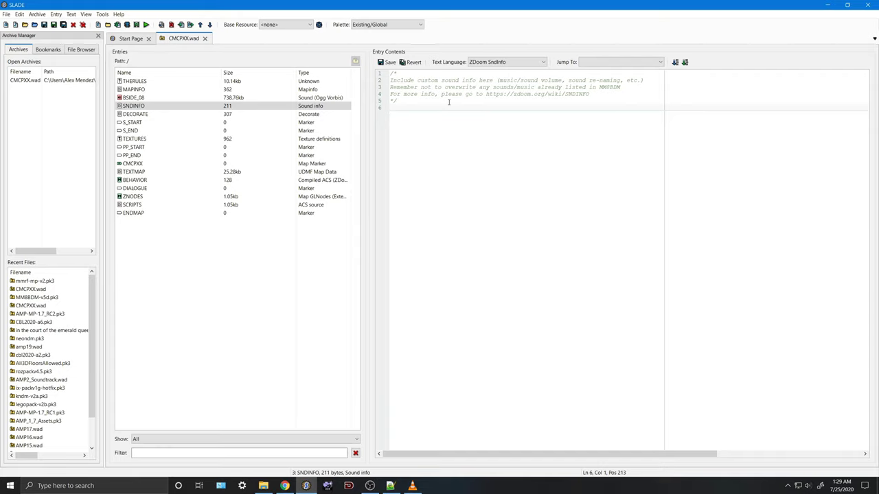
text($musicvolume BSIDE_08 0.8)
key(ctrl+s)
key(Return)
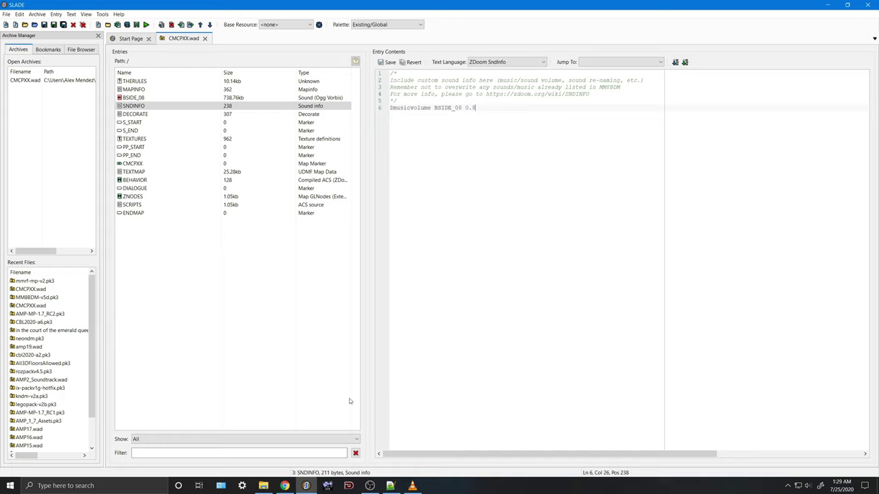
- Scroll through the SNDINFO wiki reference, clear the 'factor' search, and return to SLADE
click(287, 486)
scroll(494, 295, up, 4)
scroll(497, 308, down, 3)
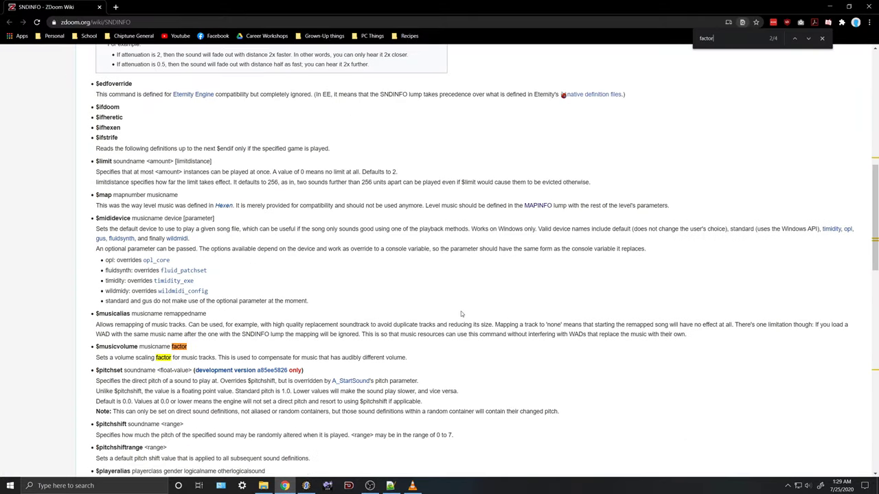
scroll(470, 309, down, 2)
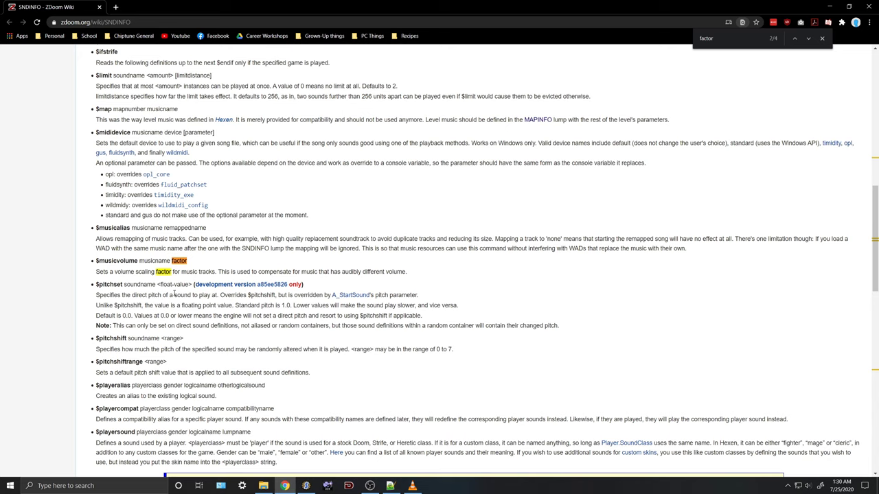
scroll(178, 295, down, 1)
scroll(400, 316, down, 1)
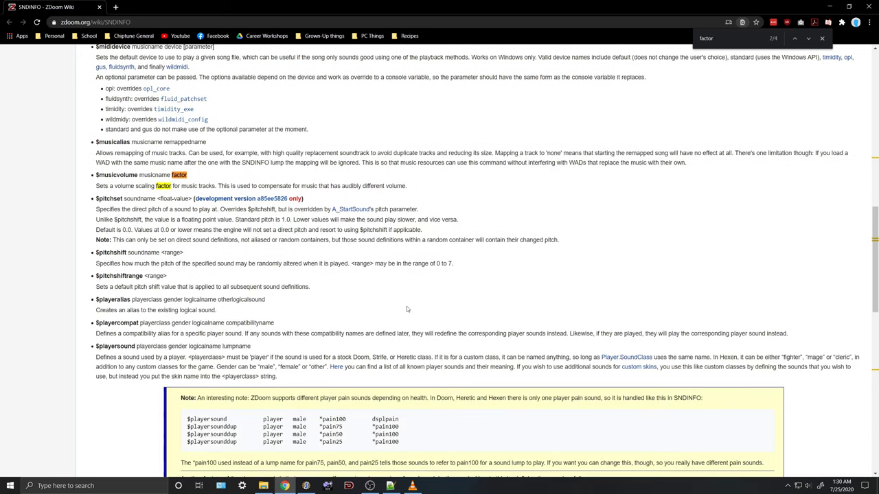
scroll(407, 309, down, 2)
scroll(134, 275, down, 1)
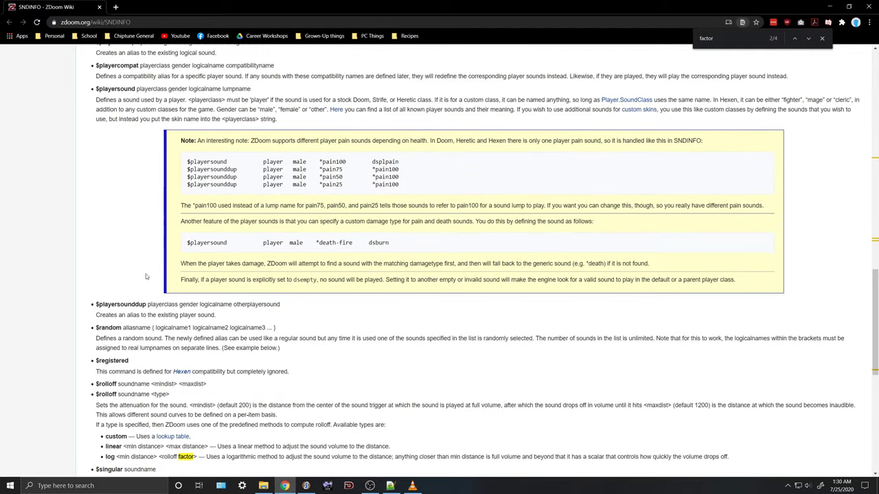
scroll(392, 308, down, 2)
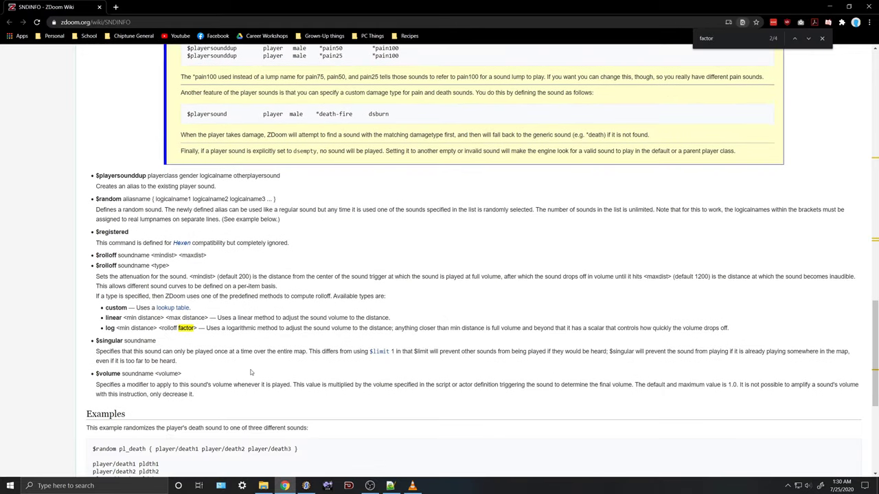
scroll(388, 365, down, 2)
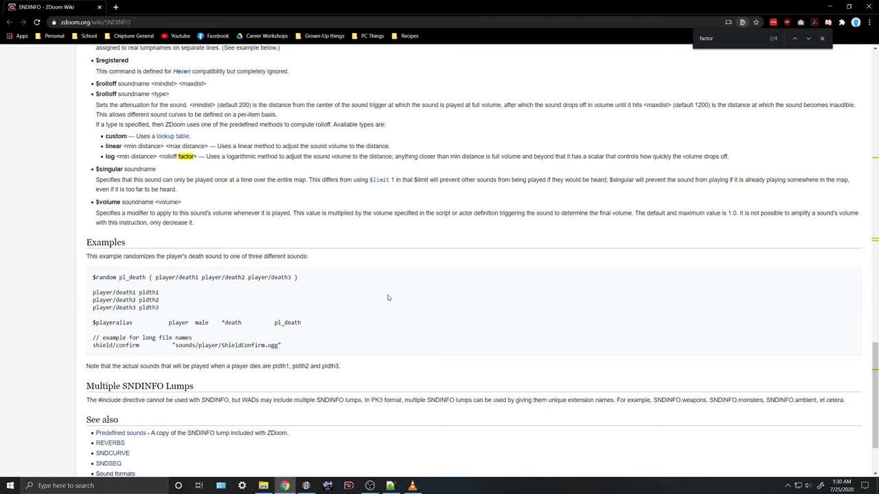
scroll(412, 305, down, 1)
scroll(421, 327, down, 1)
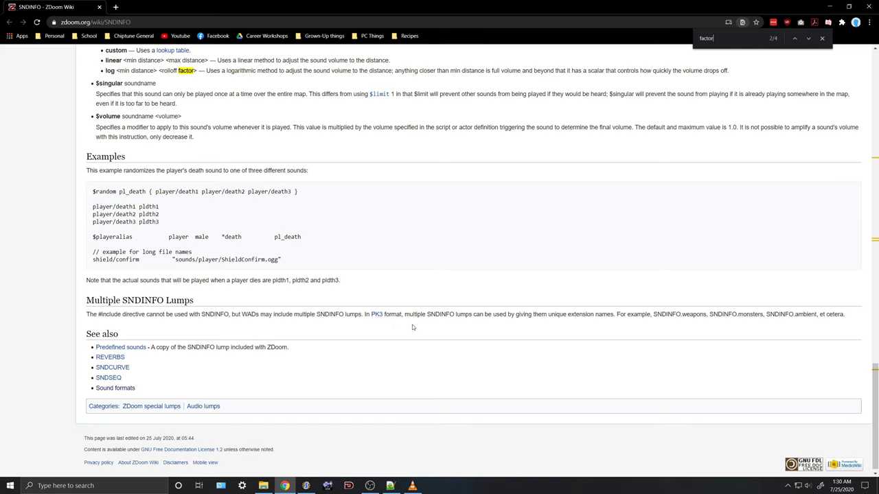
scroll(413, 329, up, 2)
scroll(413, 328, up, 8)
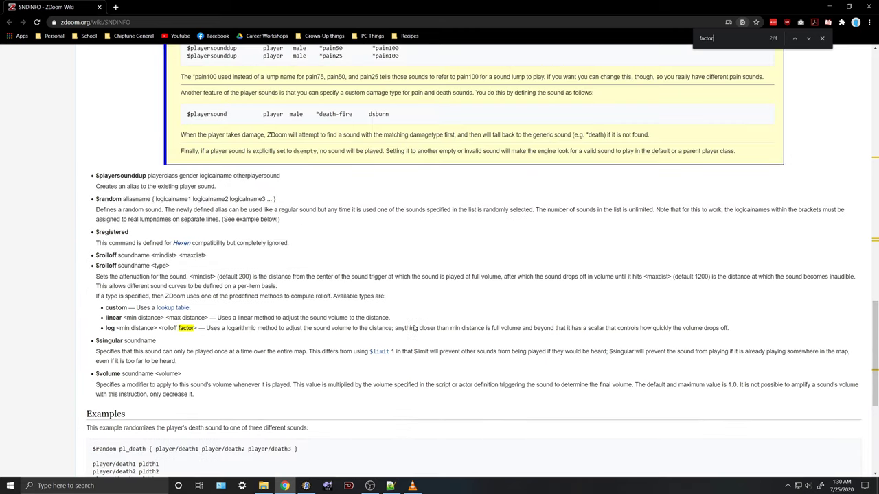
scroll(445, 329, up, 3)
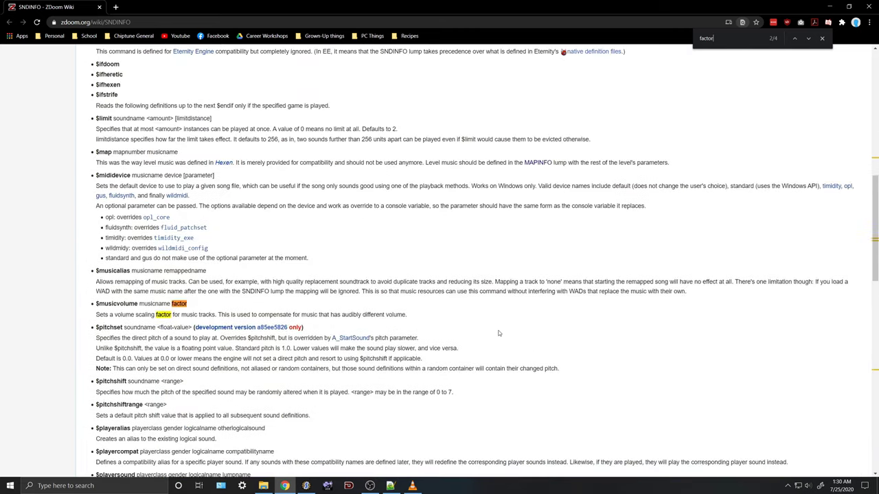
scroll(499, 333, up, 3)
scroll(494, 333, up, 8)
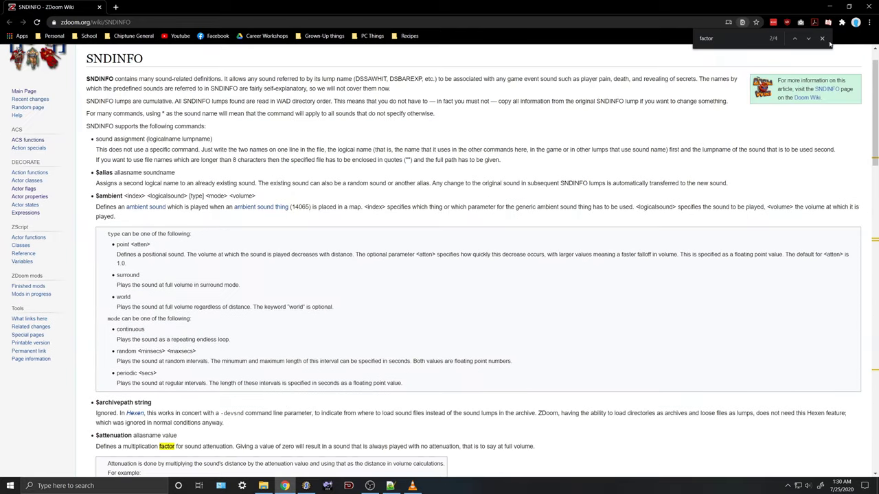
key(Escape)
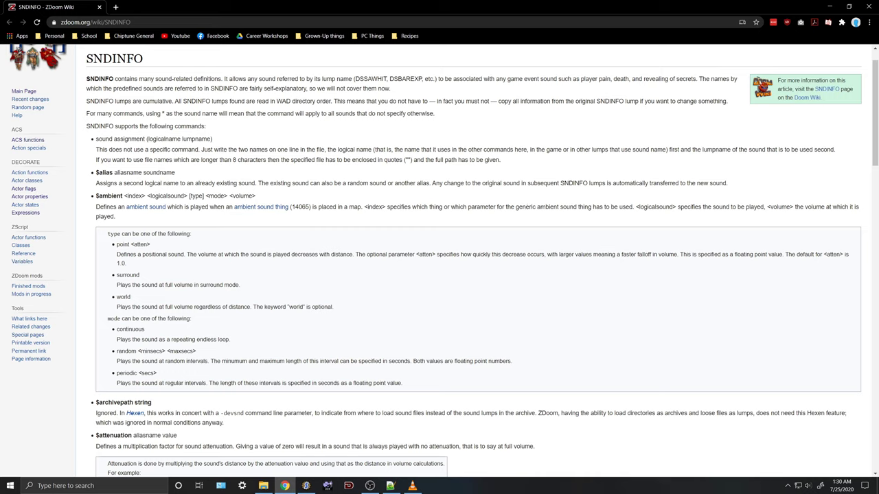
click(307, 487)
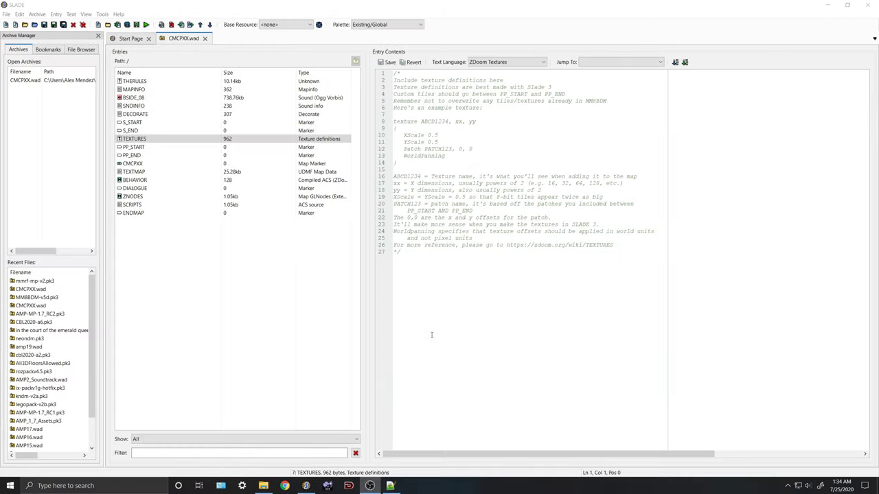
- View the TEXTURES notes, then select PP_START as the import position and begin importing
click(225, 130)
click(226, 138)
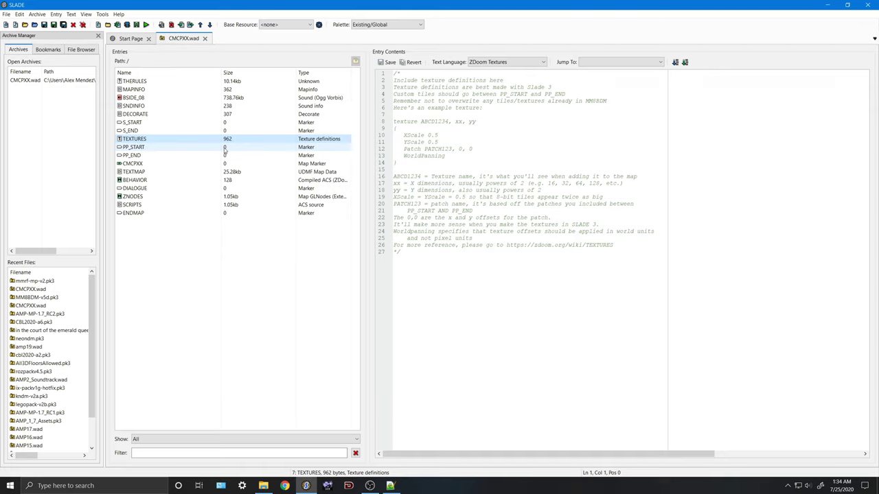
click(225, 147)
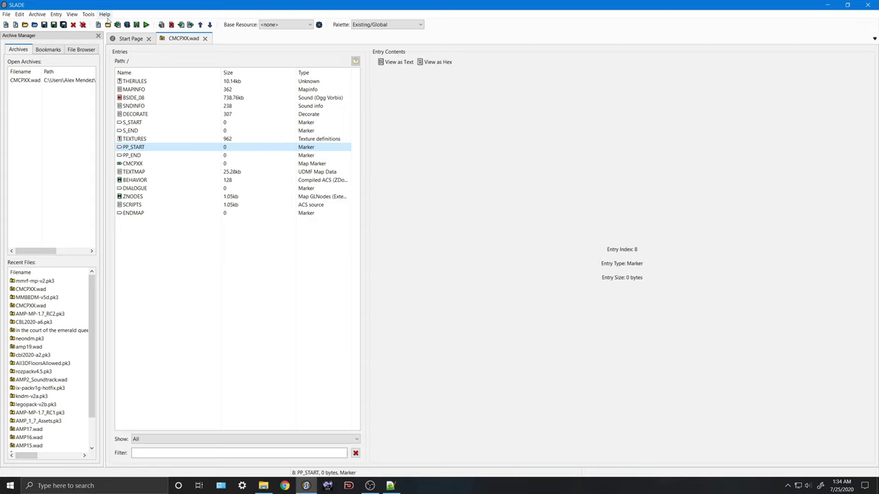
click(118, 24)
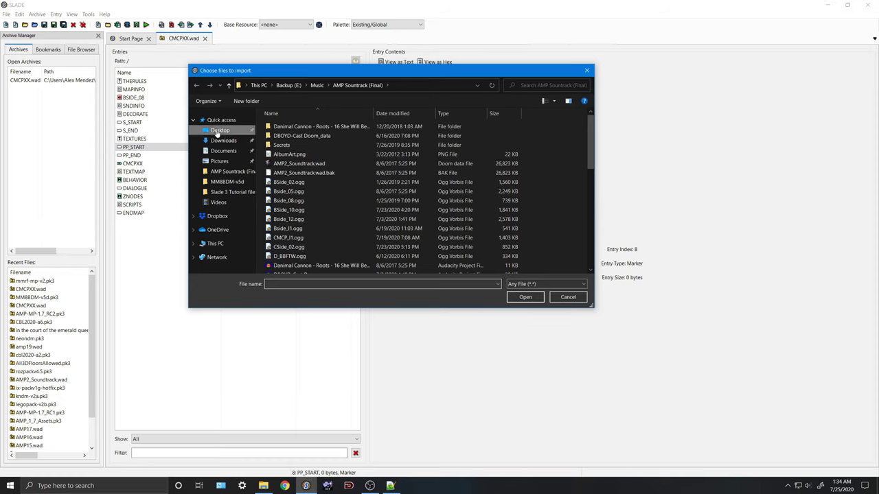
- Import CMCPTIL1, CMCPTIL2 and CMCPTIL3 from Desktop > Slade 3 Tutorial files
click(220, 130)
double_click(284, 156)
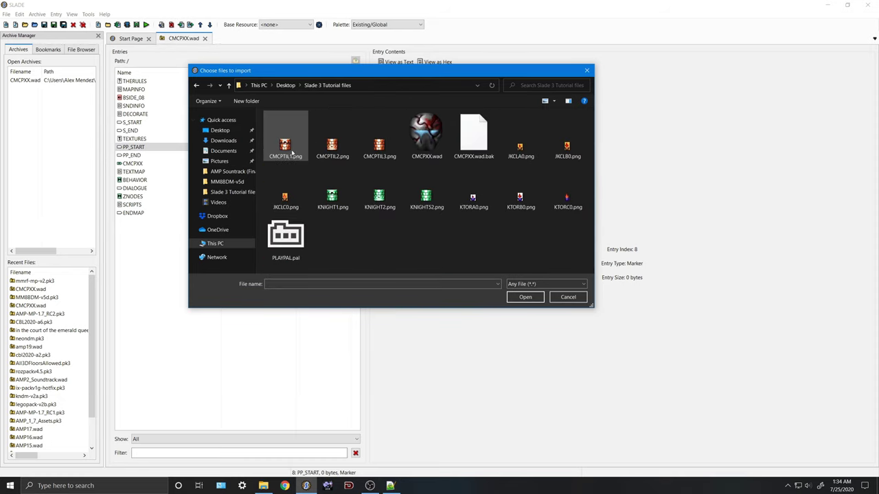
drag(263, 158, 372, 144)
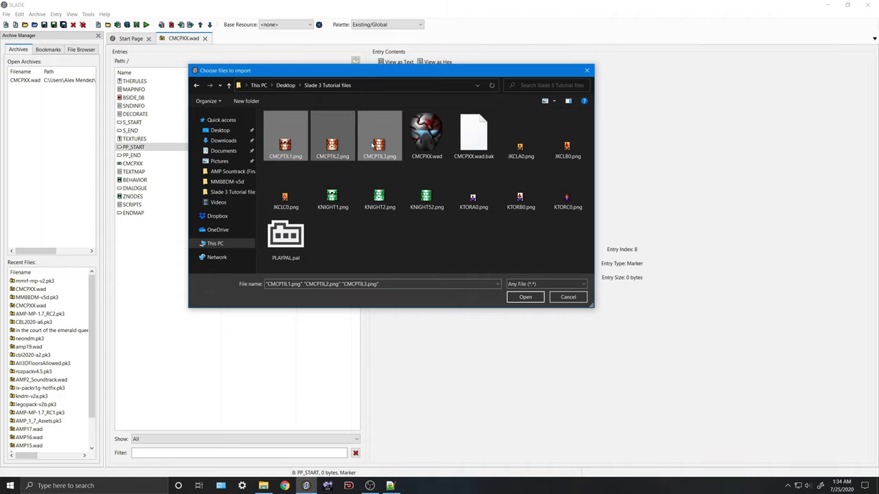
click(523, 297)
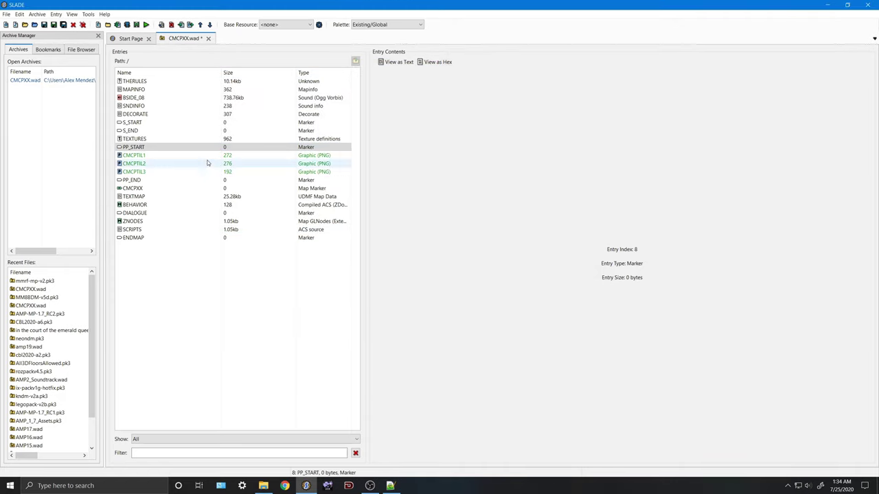
click(197, 155)
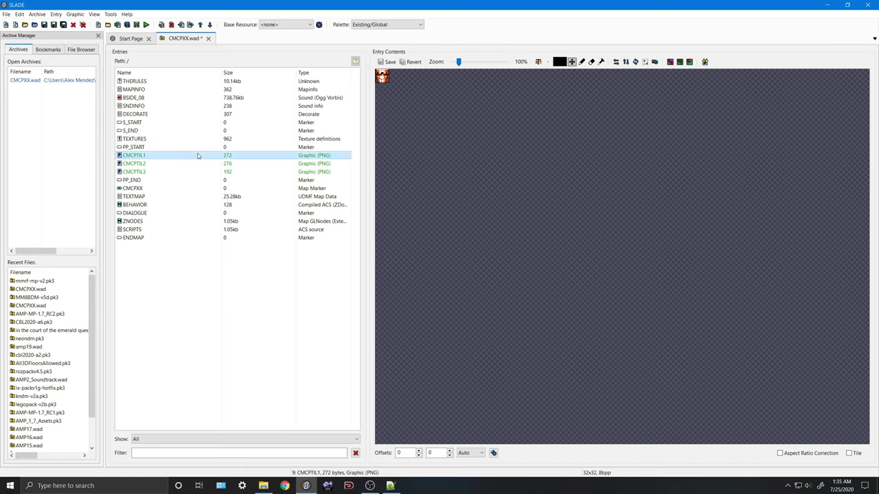
key(Down)
key(Down)
key(Down)
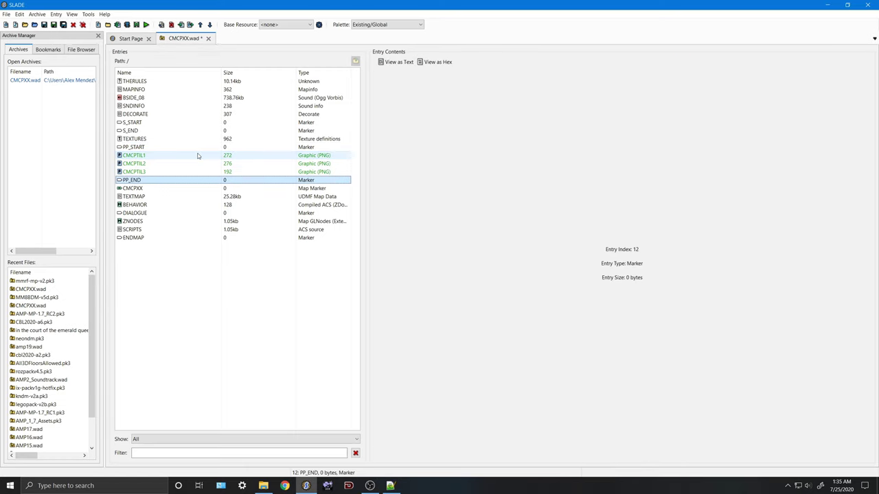
- Save CMCPXX.wad and confirm the three tiles sit between PP_START and PP_END
click(44, 25)
click(223, 268)
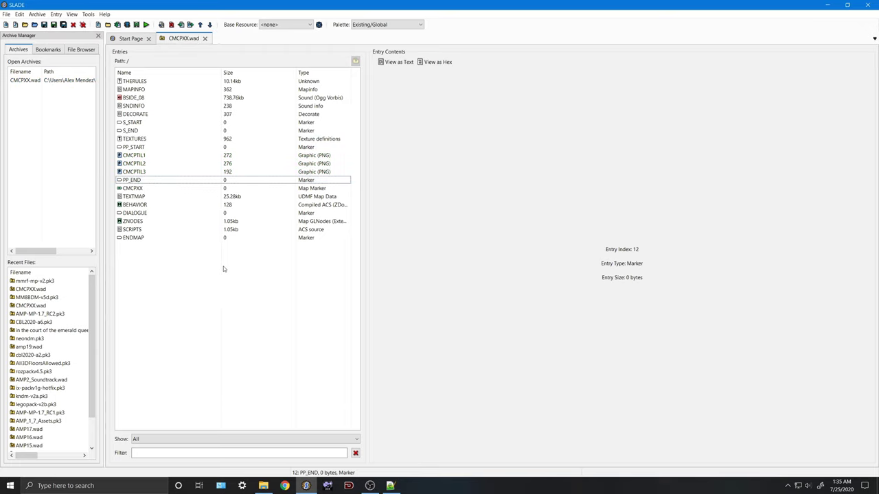
click(157, 147)
click(158, 155)
click(171, 164)
click(177, 172)
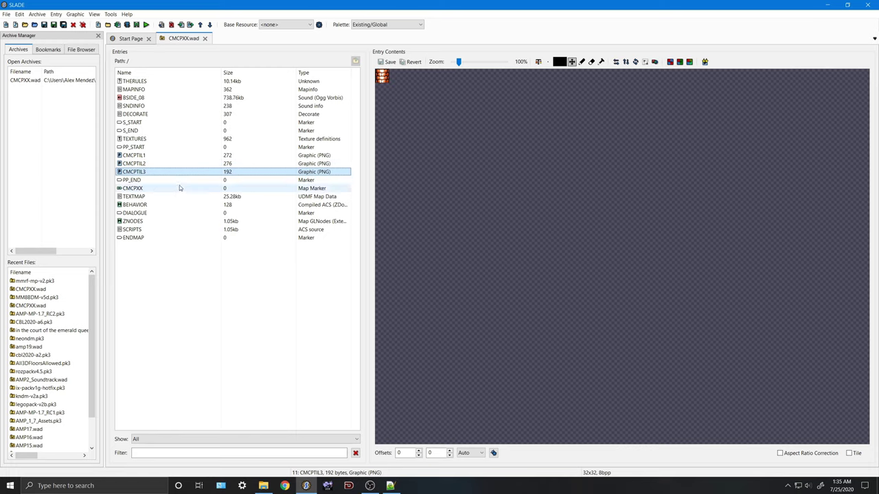
click(180, 181)
click(169, 139)
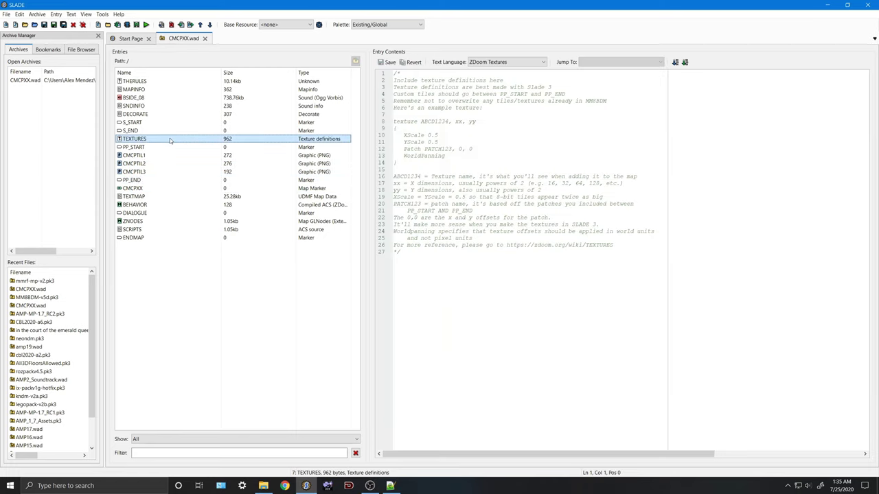